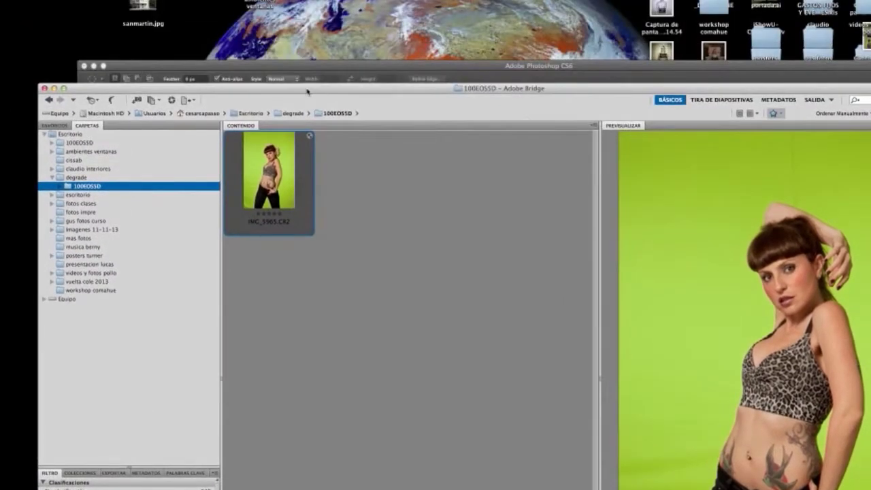
- Duplicate the green-screen photo into Layer 1 and add a layer mask to it
{"action": "left_click_drag", "start_coordinate": [307, 89], "coordinate": [287, 73]}
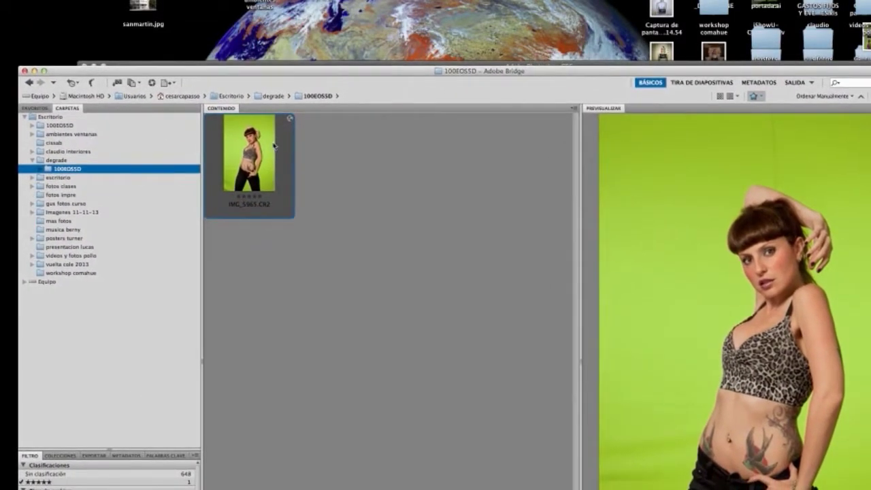
{"action": "key", "text": "super+Tab"}
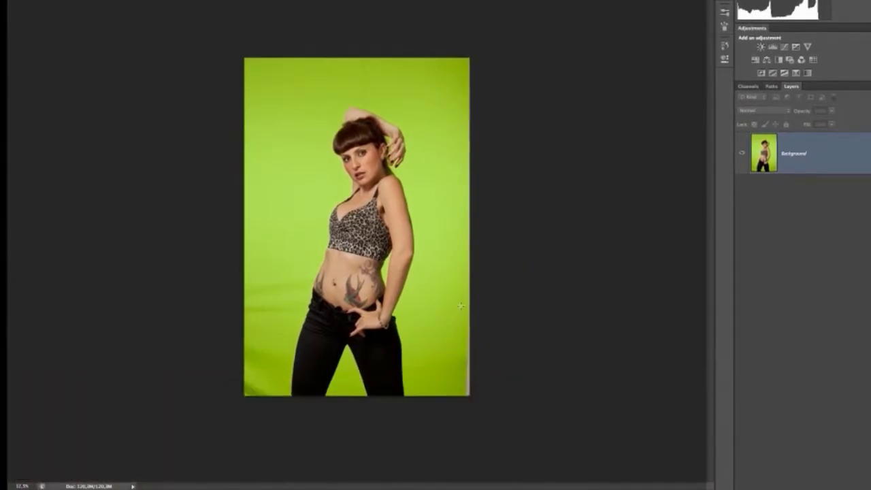
{"action": "key", "text": "ctrl+j"}
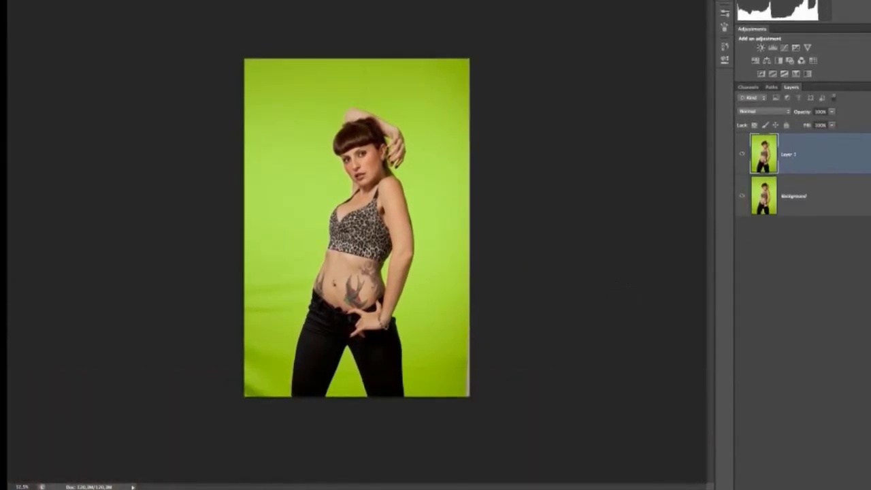
{"action": "left_click", "coordinate": [813, 211], "text": "shift"}
{"action": "left_click", "coordinate": [810, 234]}
- Fill the Background layer with white and make Layer 1 active again
{"action": "left_click", "coordinate": [801, 198]}
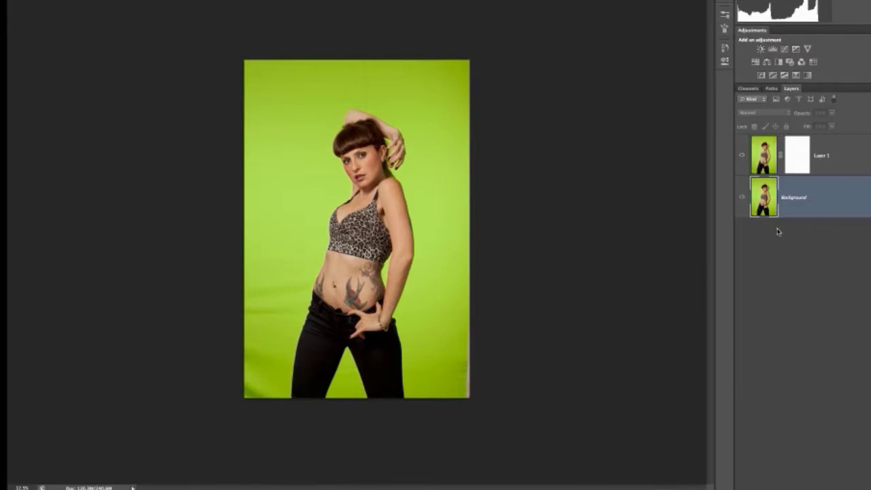
{"action": "key", "text": "ctrl+BackSpace"}
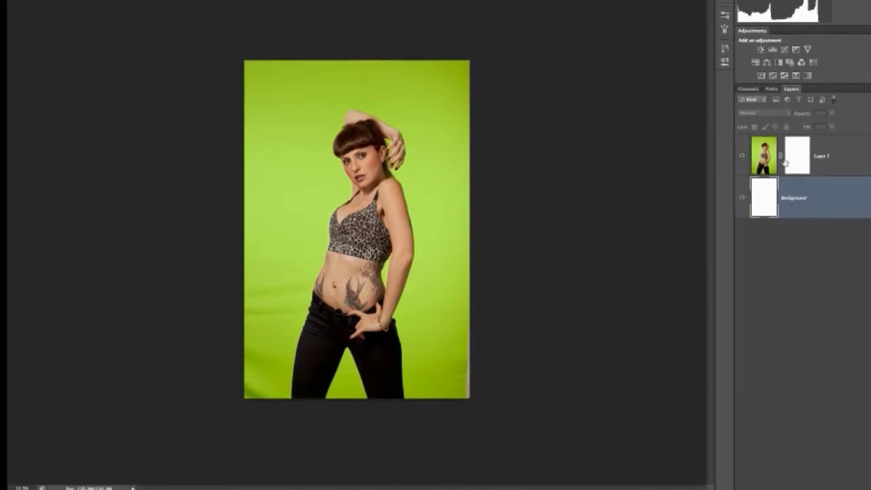
{"action": "key", "text": "alt+bracketright"}
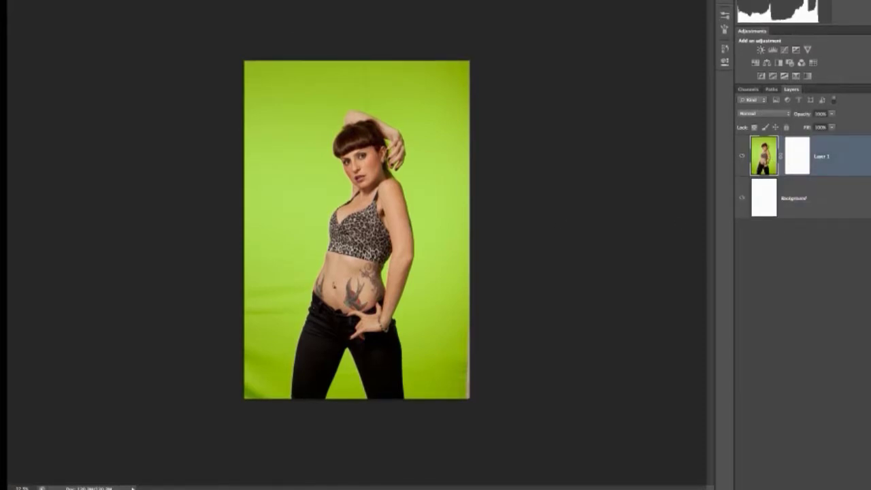
{"action": "left_click", "coordinate": [204, 2]}
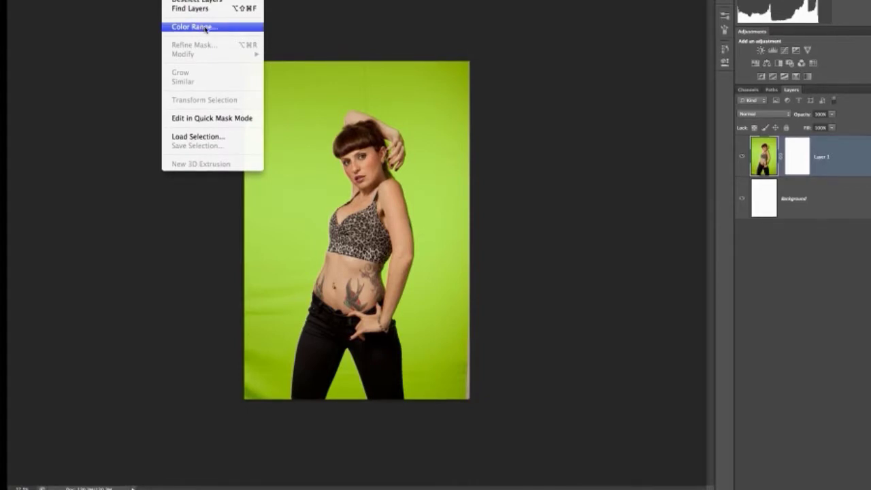
- In Color Range, sample the green backdrop and add its grey edges and darker corners
{"action": "left_click", "coordinate": [206, 27]}
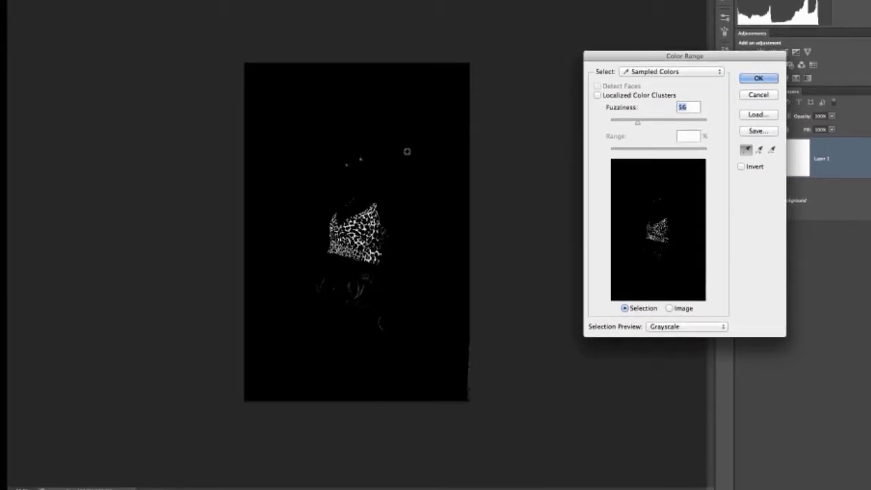
{"action": "left_click", "coordinate": [294, 169]}
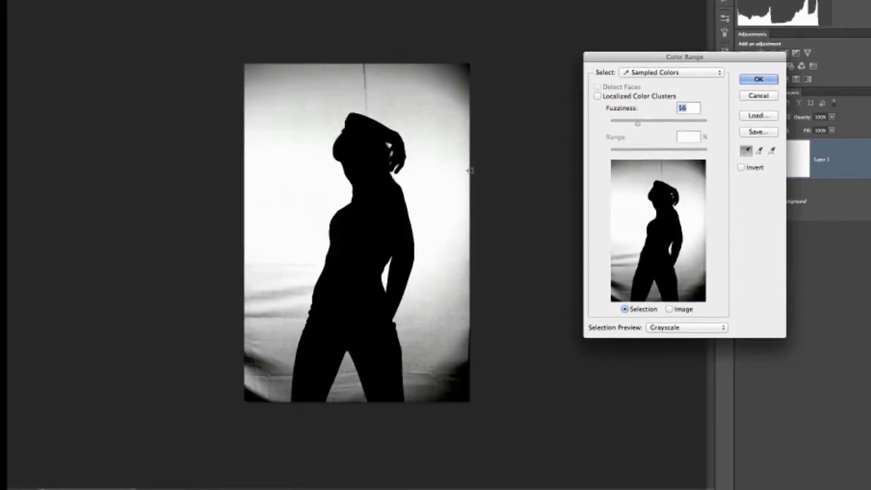
{"action": "left_click", "coordinate": [439, 138], "text": "shift"}
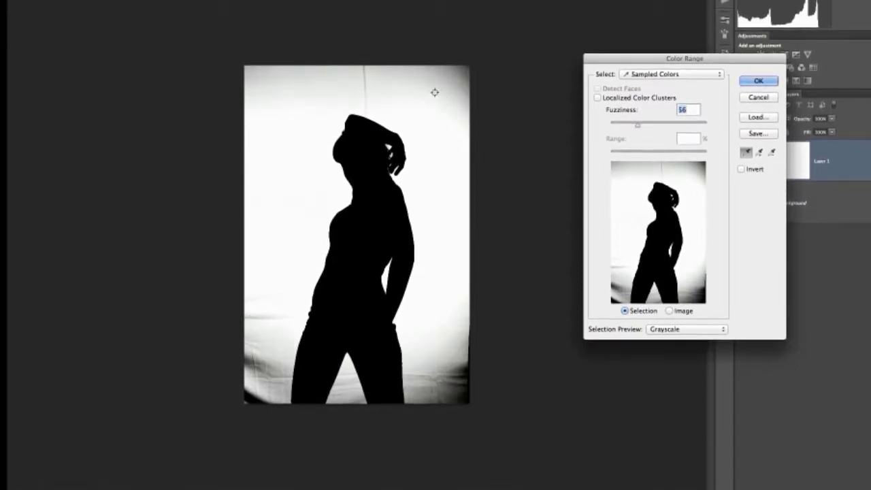
{"action": "left_click", "coordinate": [431, 91]}
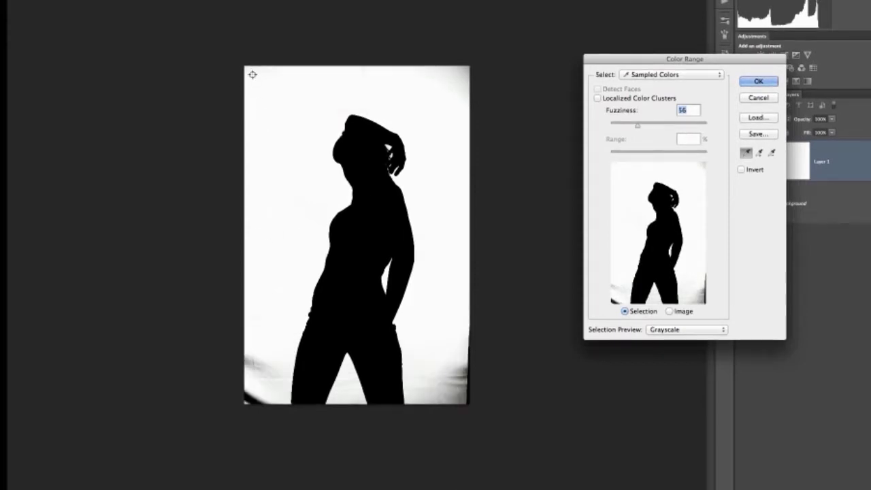
{"action": "left_click", "coordinate": [277, 367], "text": "shift"}
{"action": "left_click", "coordinate": [259, 380], "text": "shift"}
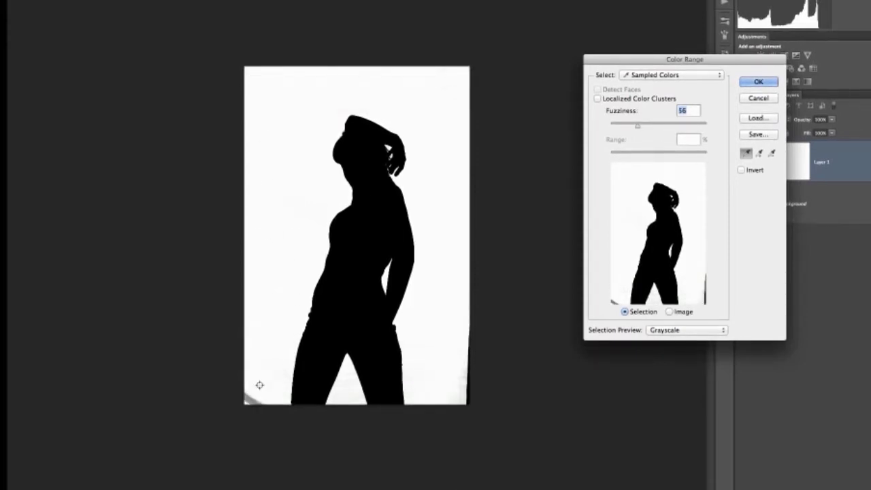
{"action": "left_click", "coordinate": [446, 402], "text": "shift"}
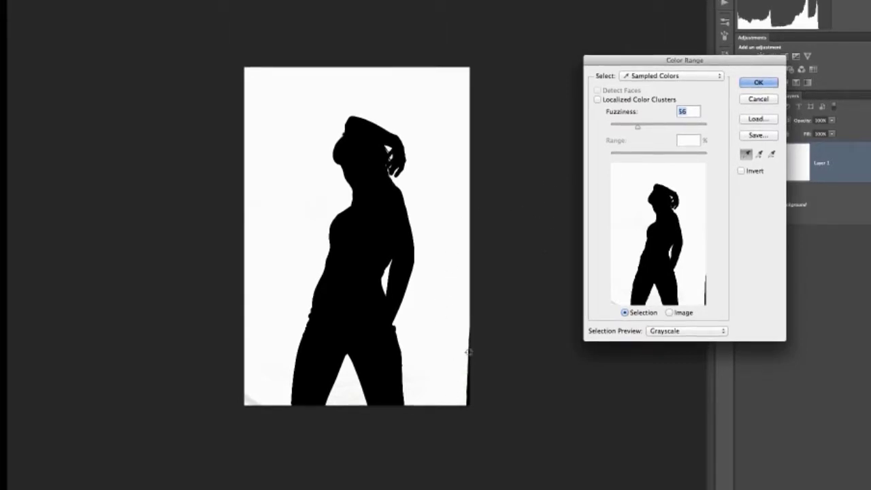
{"action": "left_click", "coordinate": [436, 377], "text": "shift"}
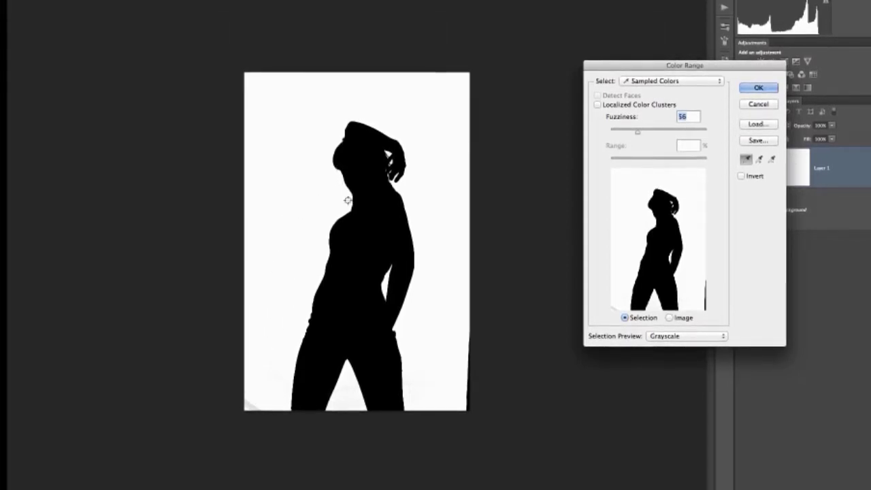
- Raise Color Range Fuzziness to 110 and confirm the green backdrop selection
{"action": "left_click_drag", "start_coordinate": [637, 132], "coordinate": [655, 134]}
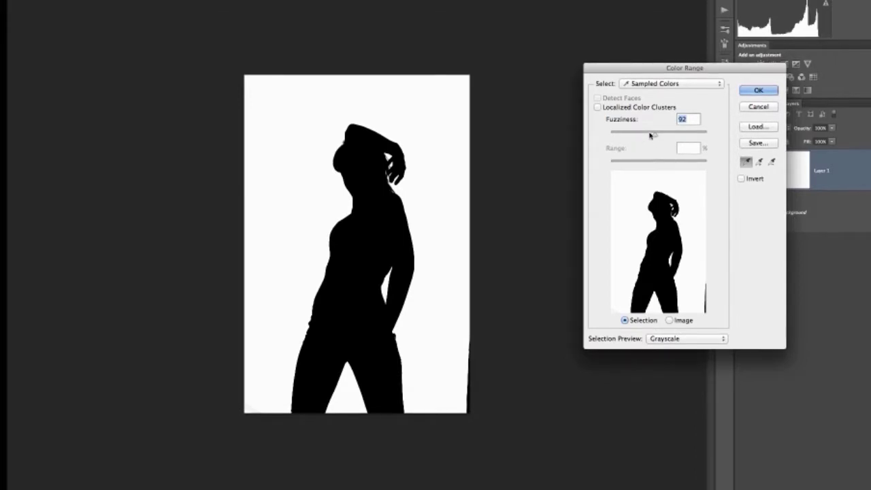
{"action": "left_click_drag", "start_coordinate": [658, 137], "coordinate": [661, 136]}
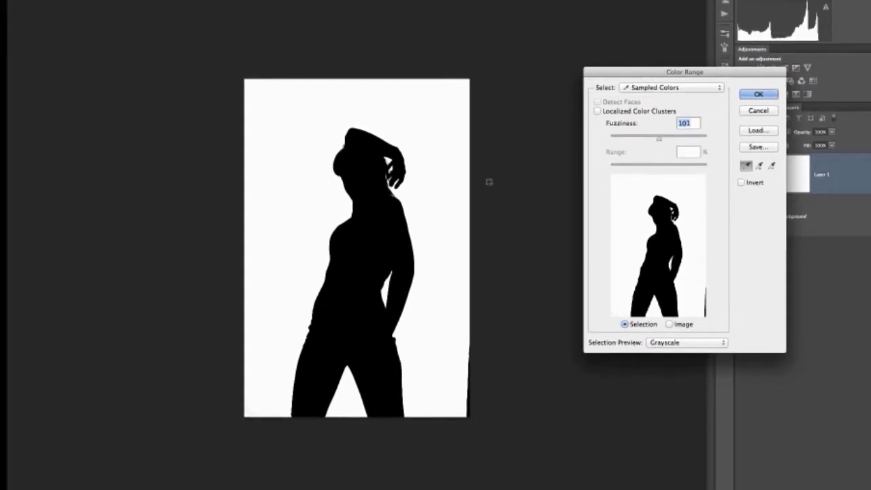
{"action": "left_click_drag", "start_coordinate": [661, 141], "coordinate": [664, 140]}
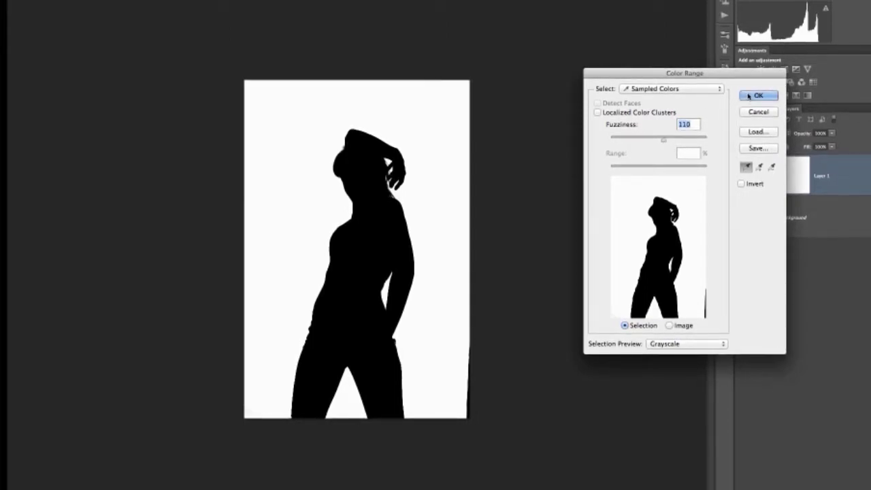
{"action": "left_click", "coordinate": [748, 96]}
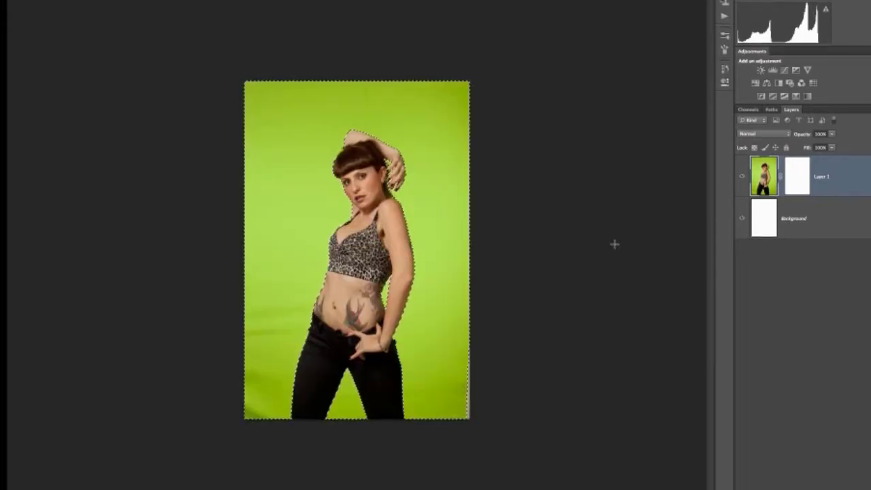
- Feather the backdrop selection by 1 pixel and target Layer 1's mask
{"action": "key", "text": "ctrl+plus"}
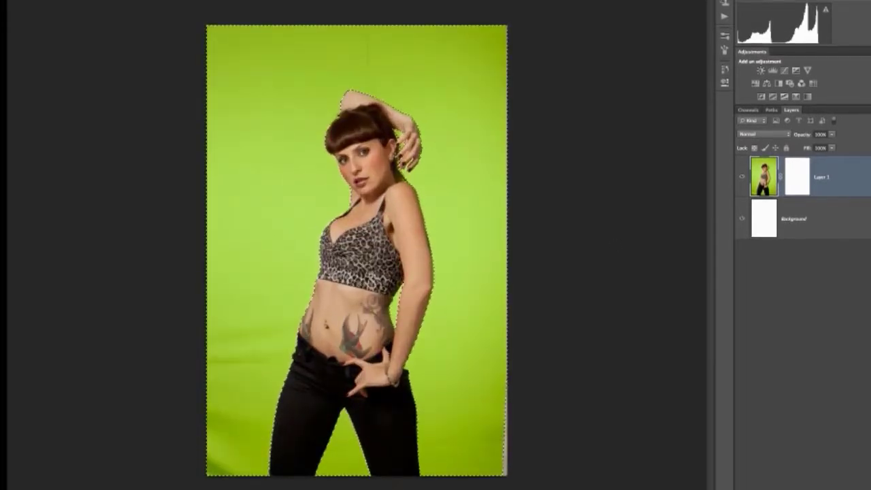
{"action": "key", "text": "ctrl+plus"}
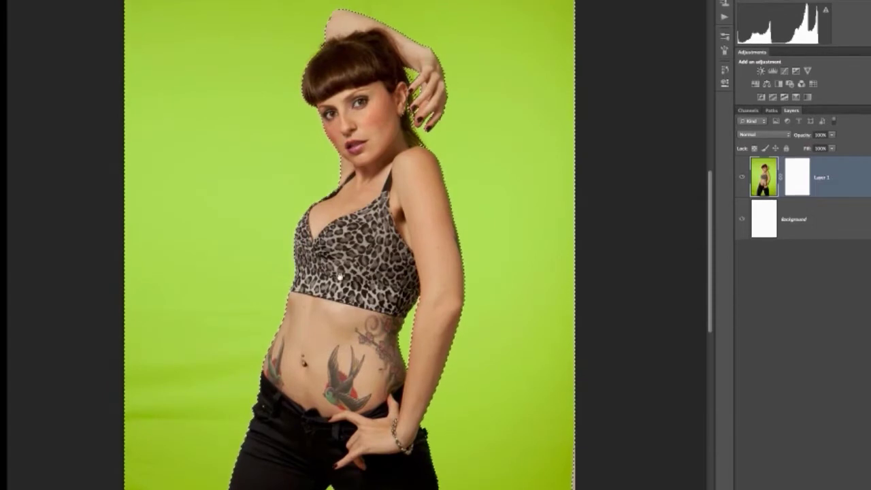
{"action": "key", "text": "shift+F6"}
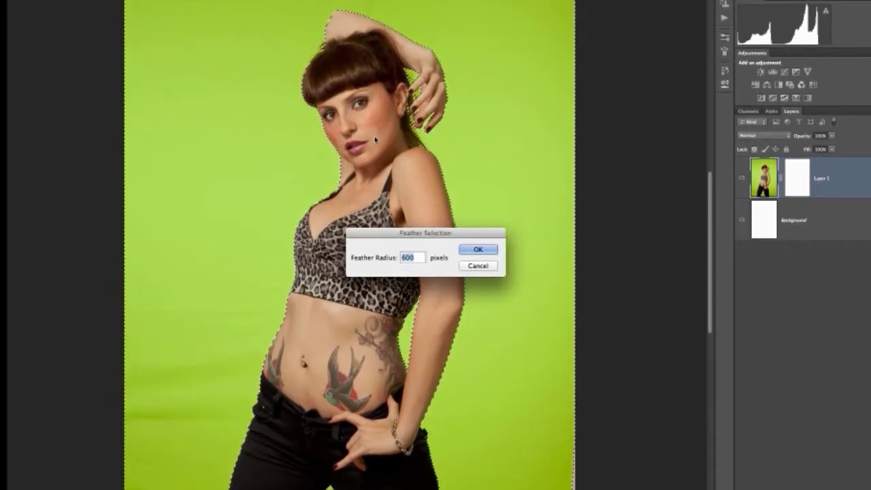
{"action": "type", "text": "1"}
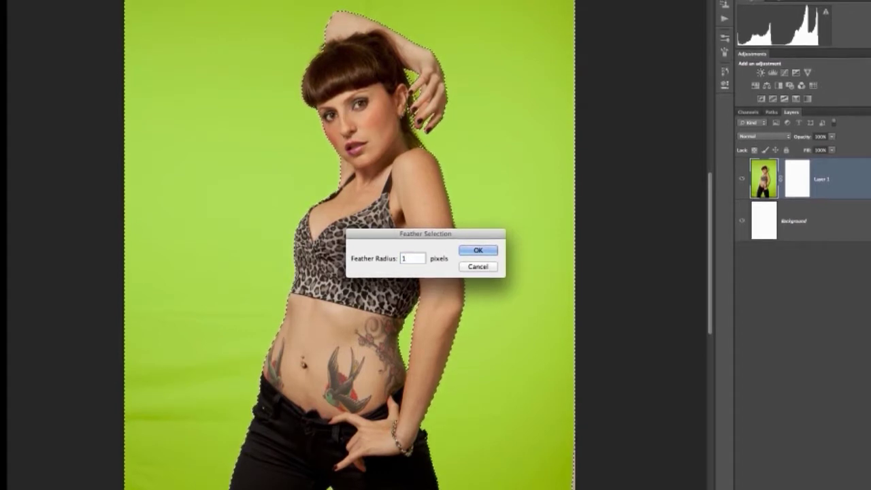
{"action": "left_click", "coordinate": [485, 251]}
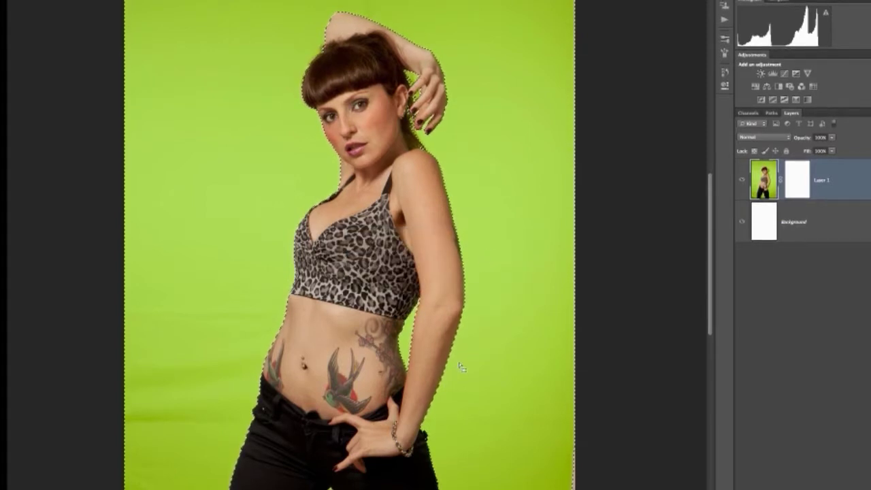
{"action": "left_click", "coordinate": [798, 182]}
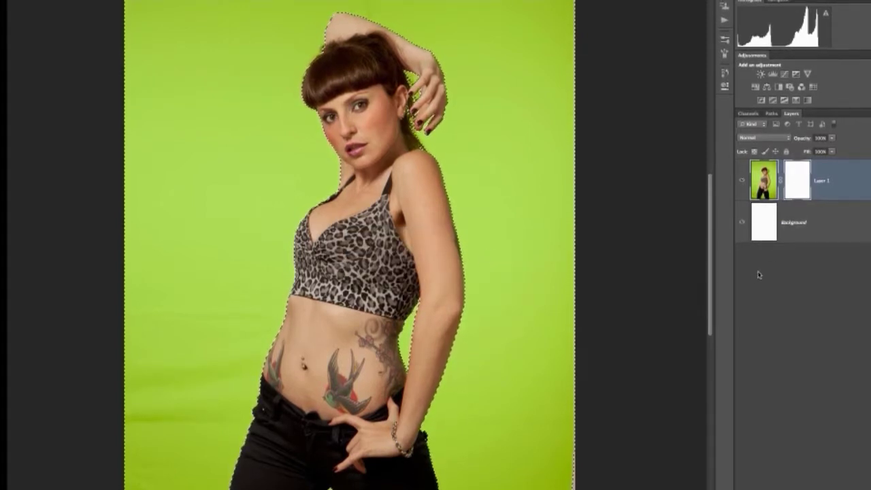
- Black out the backdrop in Layer 1's mask, hide the white Background, and inspect the mask
{"action": "double_click", "coordinate": [788, 178]}
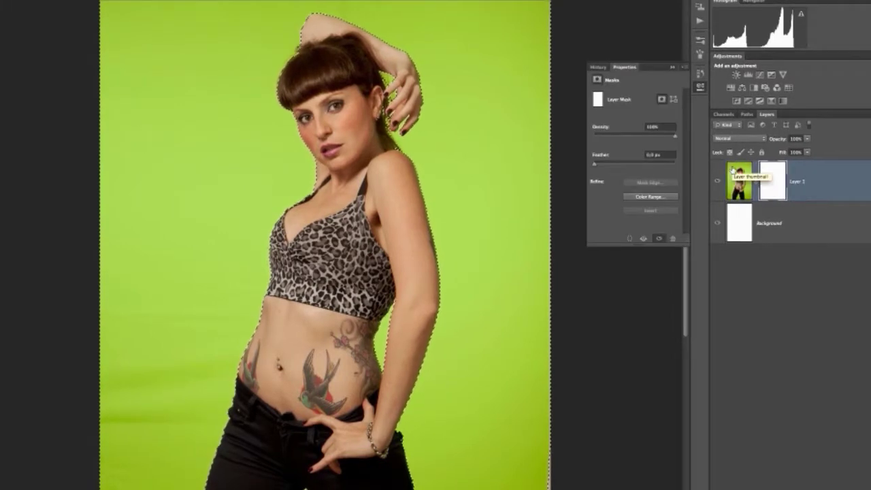
{"action": "key", "text": "Delete"}
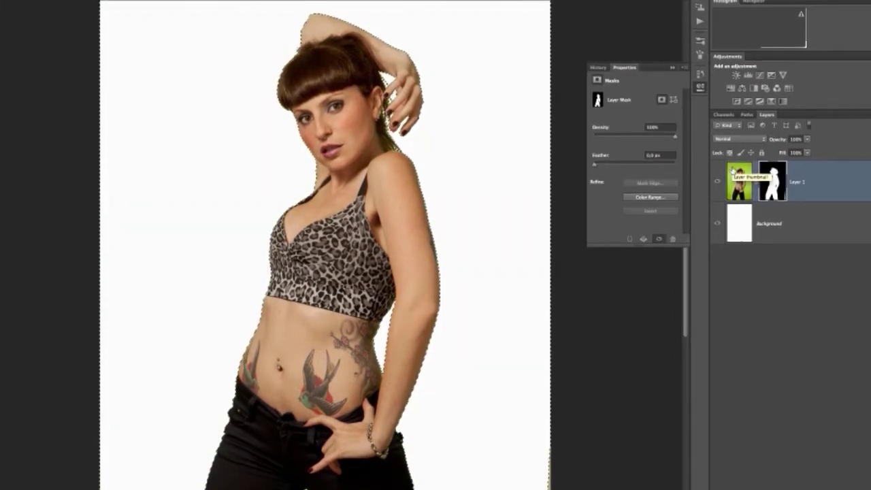
{"action": "left_click", "coordinate": [717, 224]}
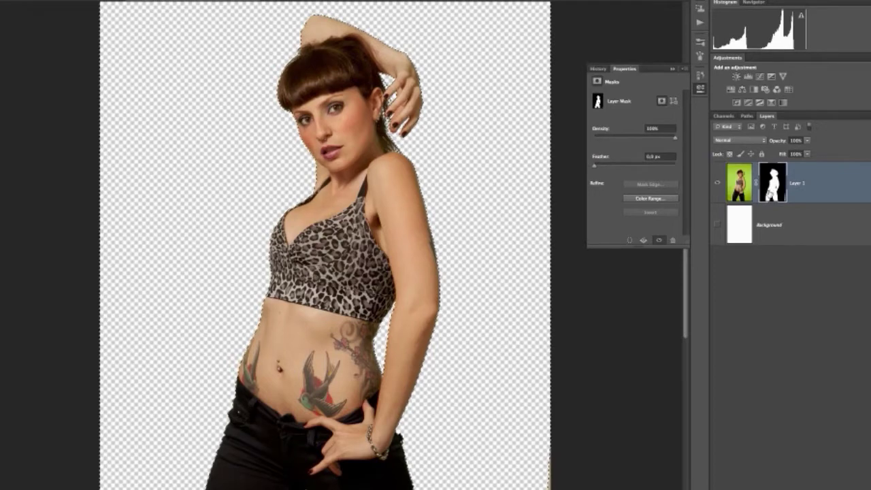
{"action": "left_click", "coordinate": [770, 190], "text": "alt"}
{"action": "key", "text": "ctrl+d"}
{"action": "left_click_drag", "start_coordinate": [325, 326], "coordinate": [306, 209]}
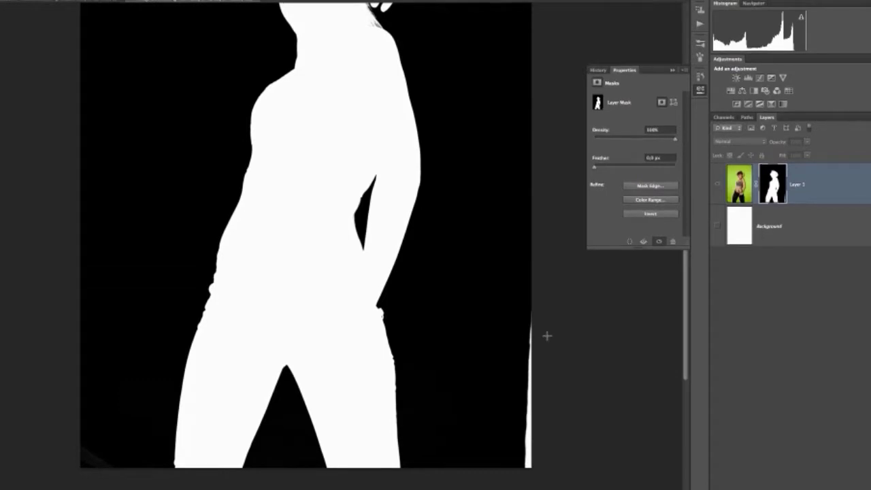
{"action": "left_click", "coordinate": [716, 185]}
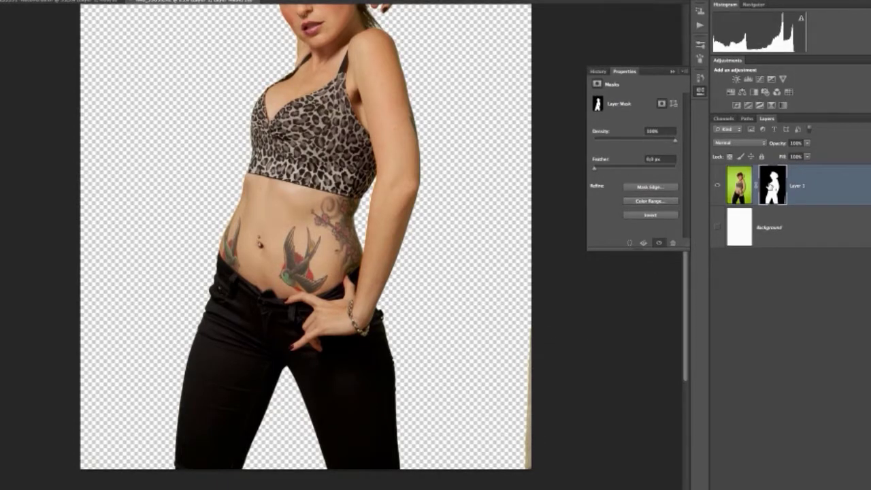
{"action": "left_click", "coordinate": [773, 187], "text": "alt"}
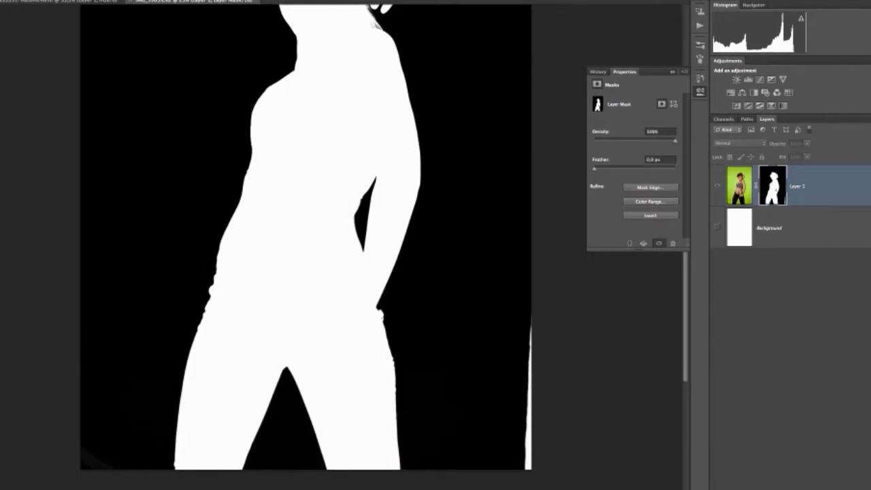
- Brush the white strip on the mask's right edge black, then float the model's document
{"action": "right_click", "coordinate": [411, 376]}
{"action": "key", "text": "Tab"}
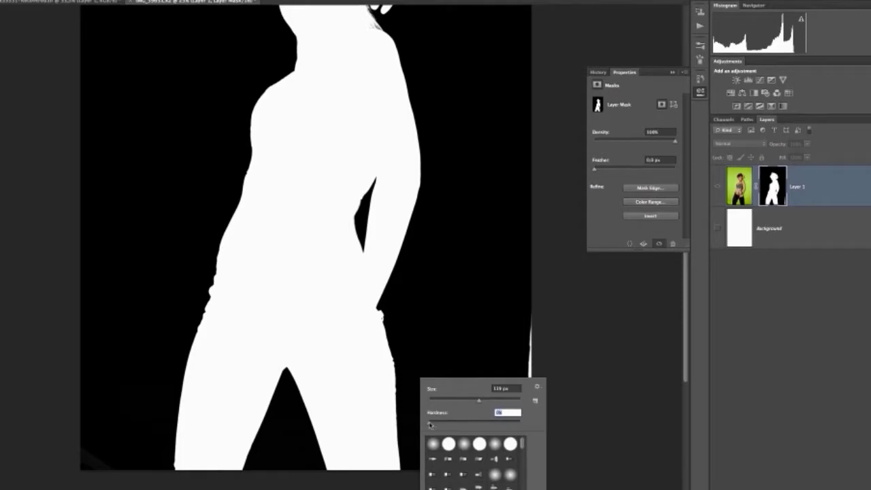
{"action": "key", "text": "Return"}
{"action": "left_click_drag", "start_coordinate": [524, 327], "coordinate": [534, 420]}
{"action": "left_click", "coordinate": [717, 229]}
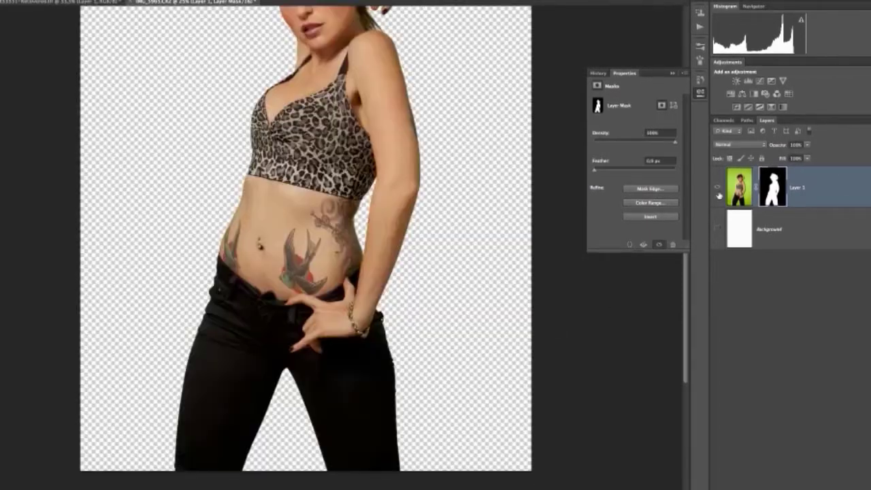
{"action": "left_click", "coordinate": [717, 187]}
{"action": "left_click", "coordinate": [717, 188]}
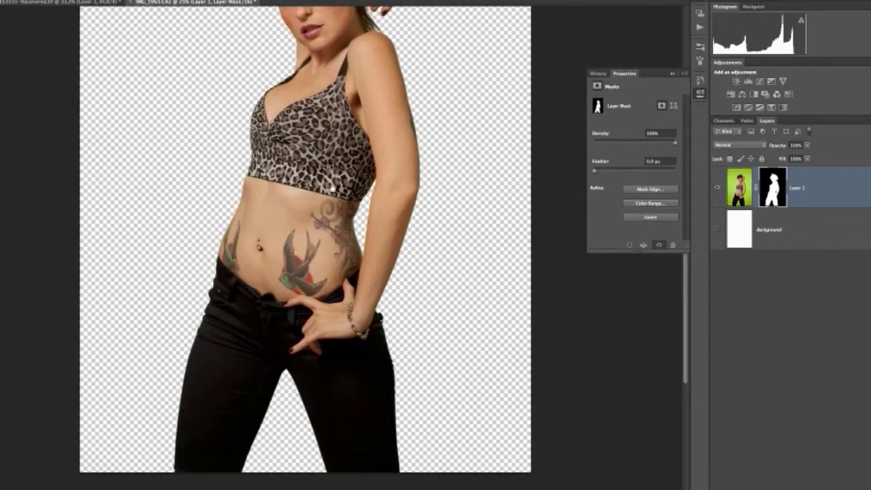
{"action": "scroll", "coordinate": [335, 345], "scroll_direction": "up", "scroll_amount": 5}
{"action": "scroll", "coordinate": [287, 123], "scroll_direction": "down", "scroll_amount": 1}
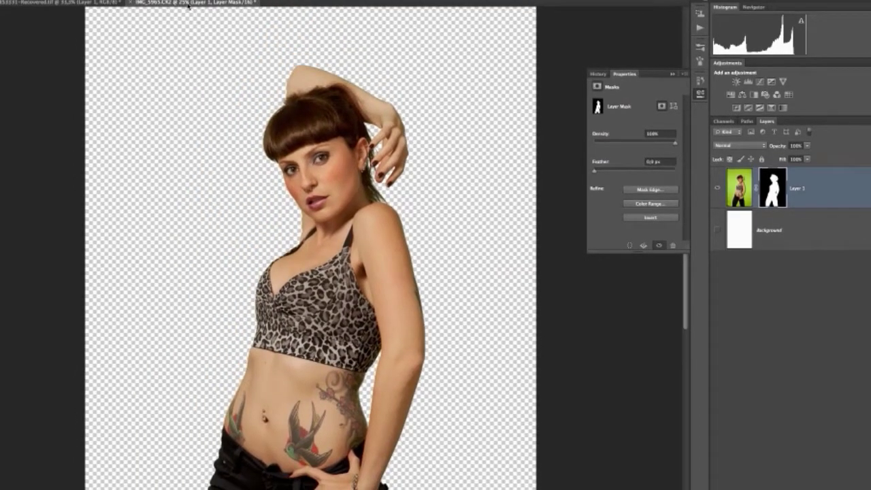
{"action": "left_click_drag", "start_coordinate": [189, 3], "coordinate": [332, 184]}
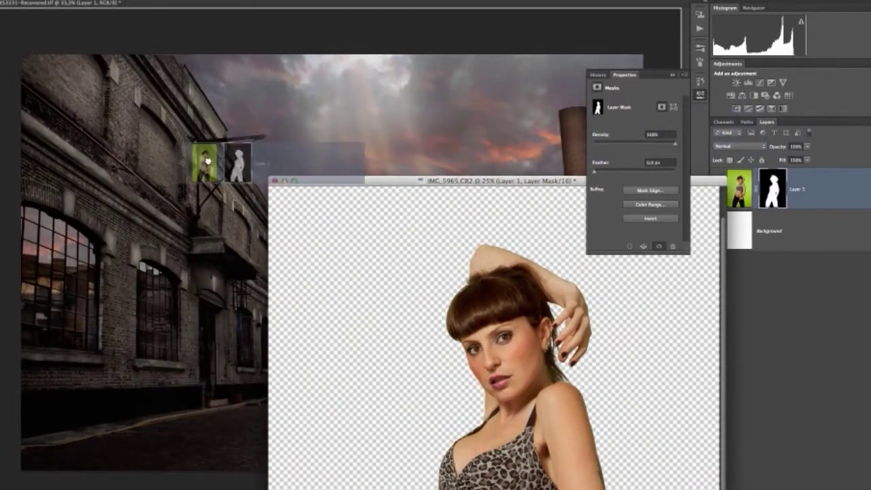
- Copy the model in as Layer 2, scale her down and stand her before the buildings
{"action": "left_click_drag", "start_coordinate": [742, 188], "coordinate": [218, 166]}
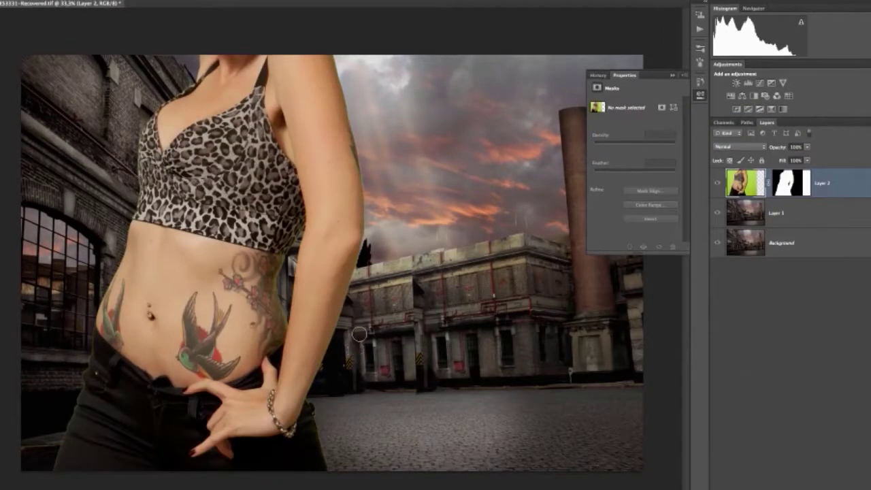
{"action": "left_click_drag", "start_coordinate": [324, 402], "coordinate": [274, 273]}
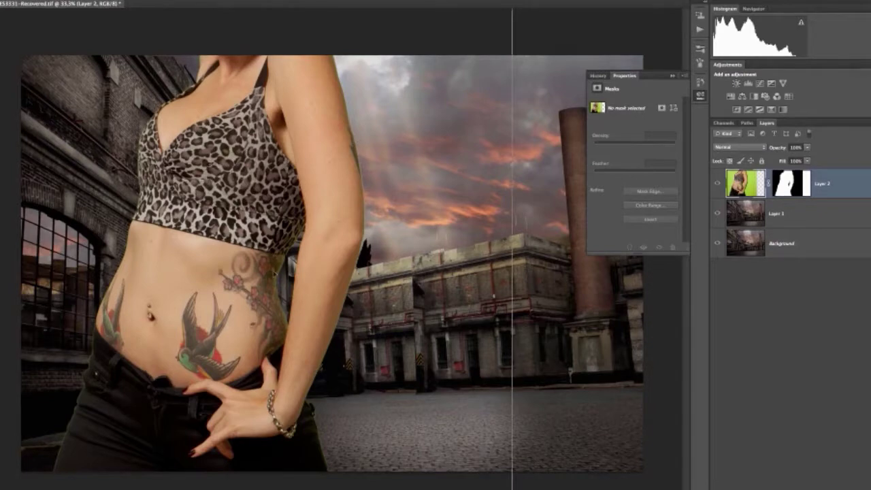
{"action": "key", "text": "ctrl+minus"}
{"action": "key", "text": "ctrl+minus"}
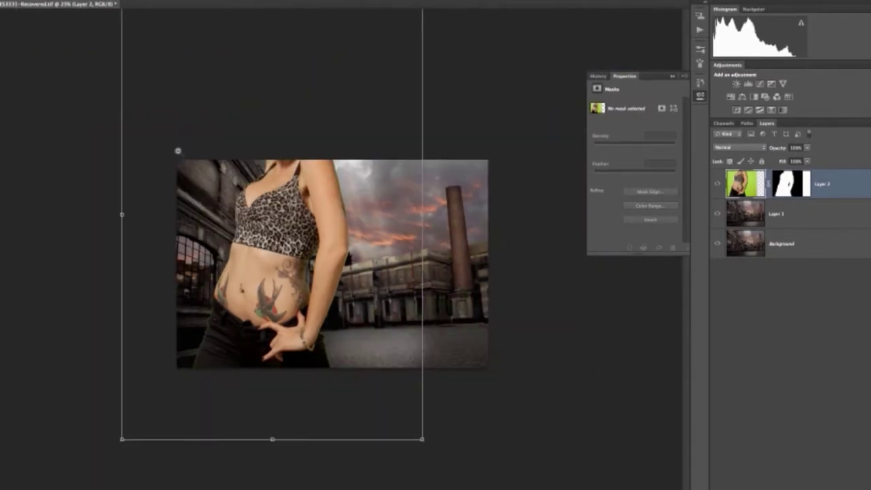
{"action": "left_click_drag", "start_coordinate": [118, 441], "coordinate": [238, 265]}
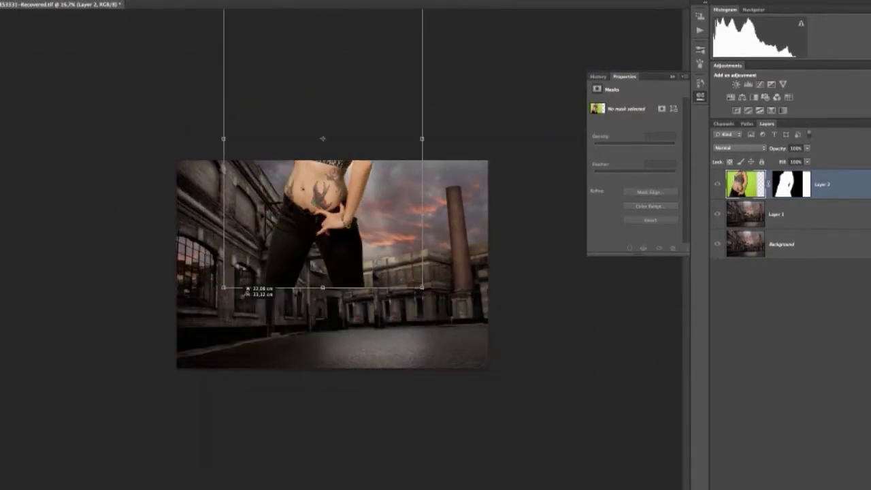
{"action": "left_click_drag", "start_coordinate": [311, 179], "coordinate": [335, 311]}
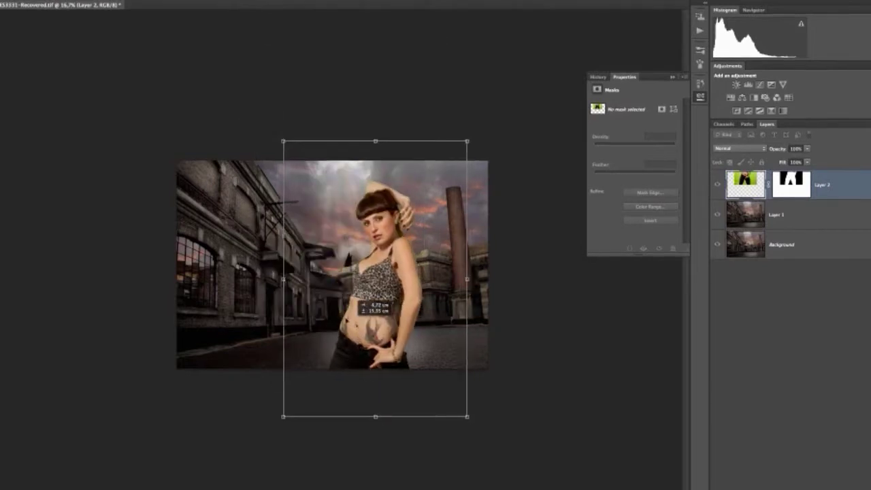
{"action": "left_click_drag", "start_coordinate": [336, 282], "coordinate": [334, 281]}
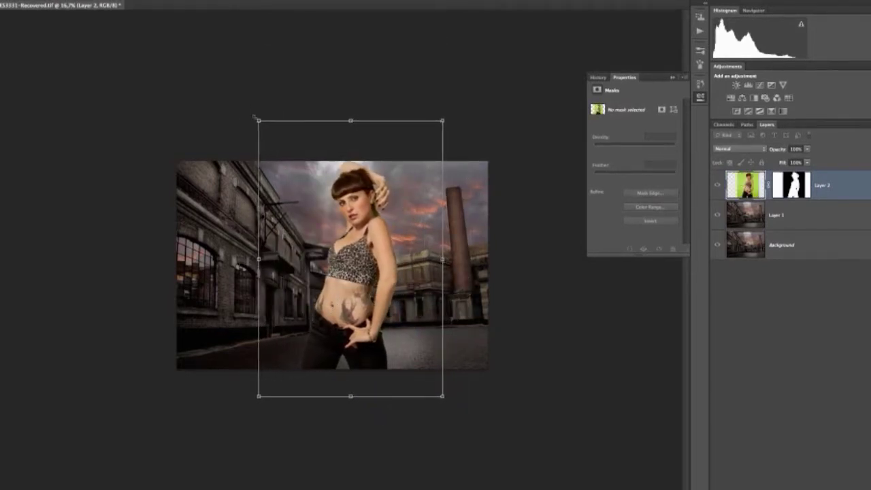
{"action": "left_click_drag", "start_coordinate": [259, 121], "coordinate": [274, 145]}
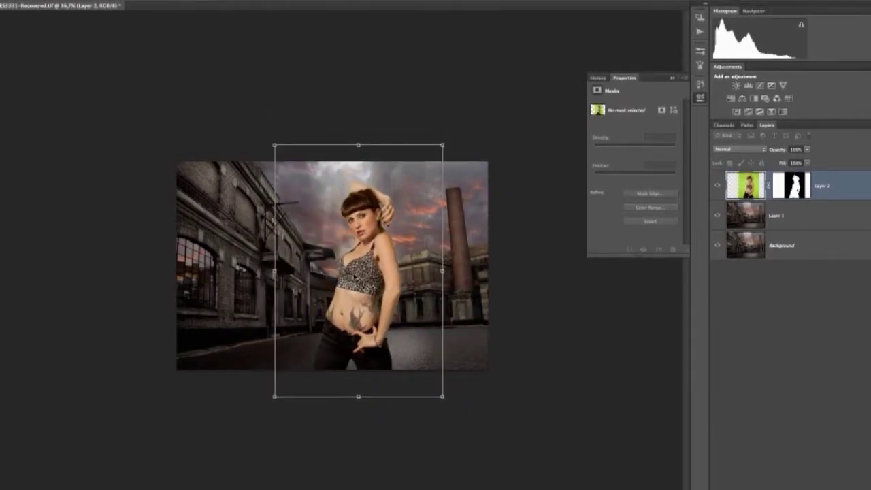
{"action": "key", "text": "Return"}
{"action": "left_click_drag", "start_coordinate": [359, 271], "coordinate": [345, 268]}
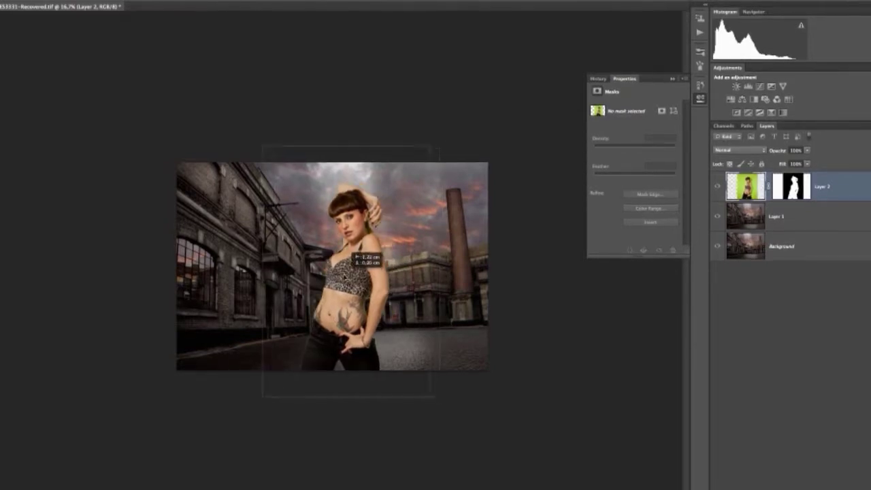
{"action": "key", "text": "ctrl+plus"}
{"action": "key", "text": "ctrl+plus"}
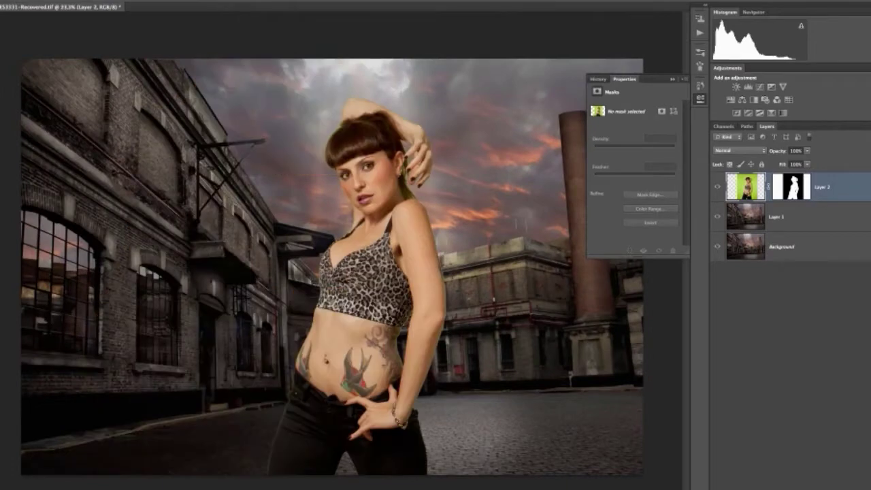
{"action": "key", "text": "ctrl+plus"}
{"action": "key", "text": "ctrl+plus"}
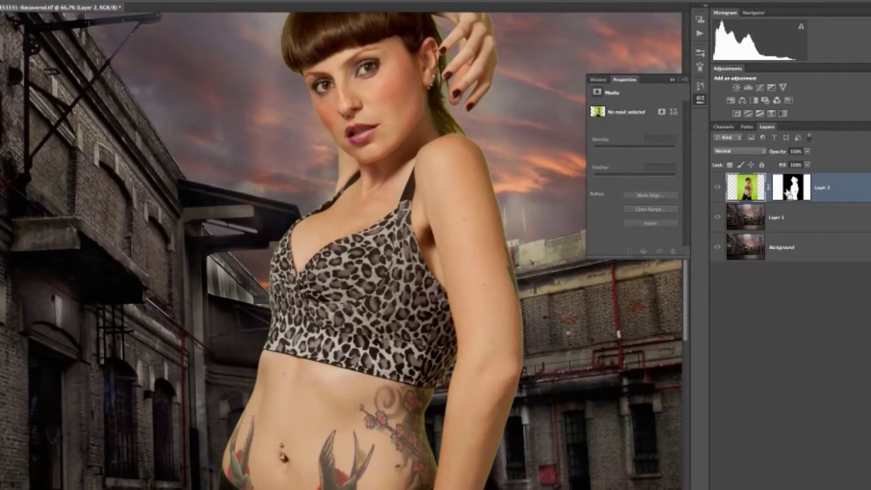
- Load the model's mask as a selection, expand it by 1 pixel, deselect, and target the mask
{"action": "left_click", "coordinate": [792, 194], "text": "ctrl"}
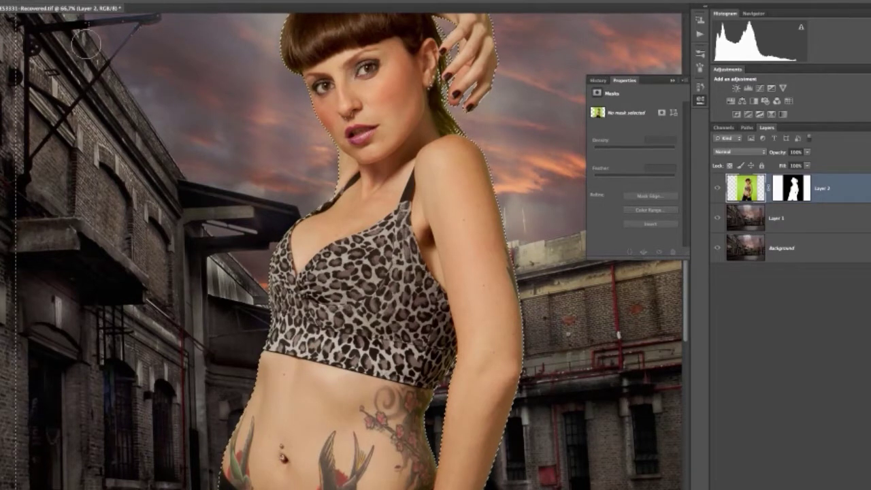
{"action": "left_click", "coordinate": [201, 0]}
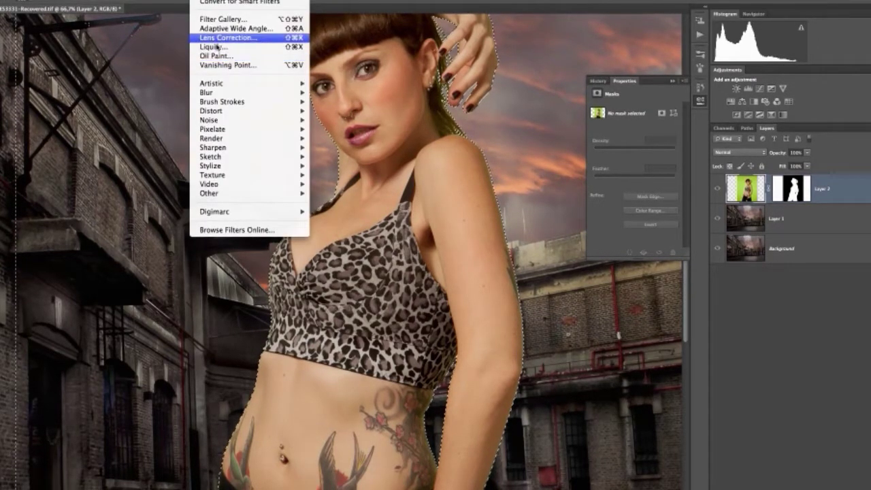
{"action": "mouse_move", "coordinate": [204, 93]}
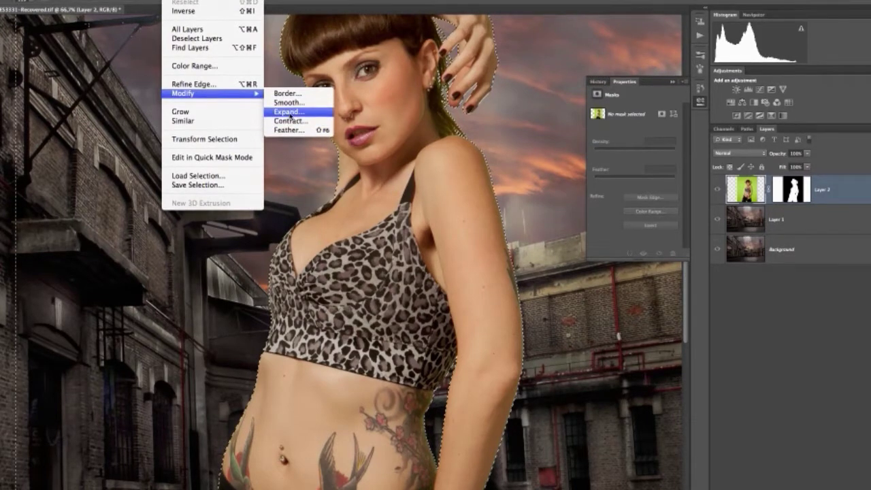
{"action": "left_click", "coordinate": [290, 113]}
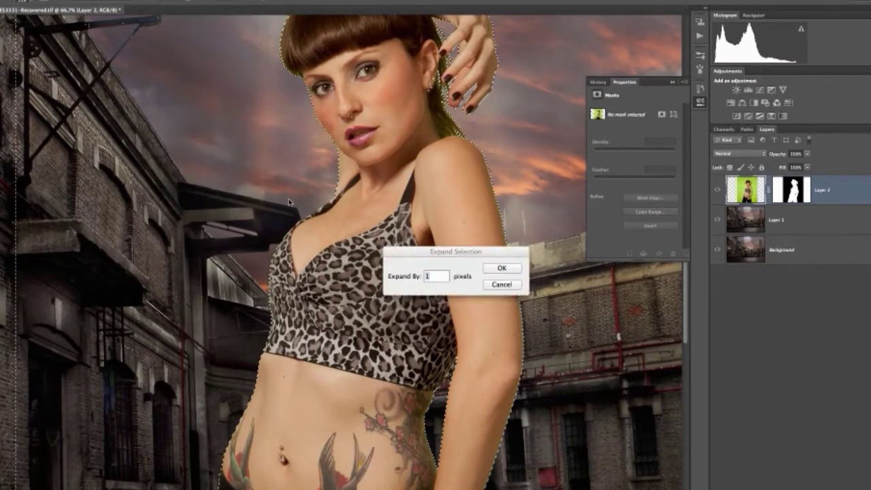
{"action": "left_click", "coordinate": [504, 267]}
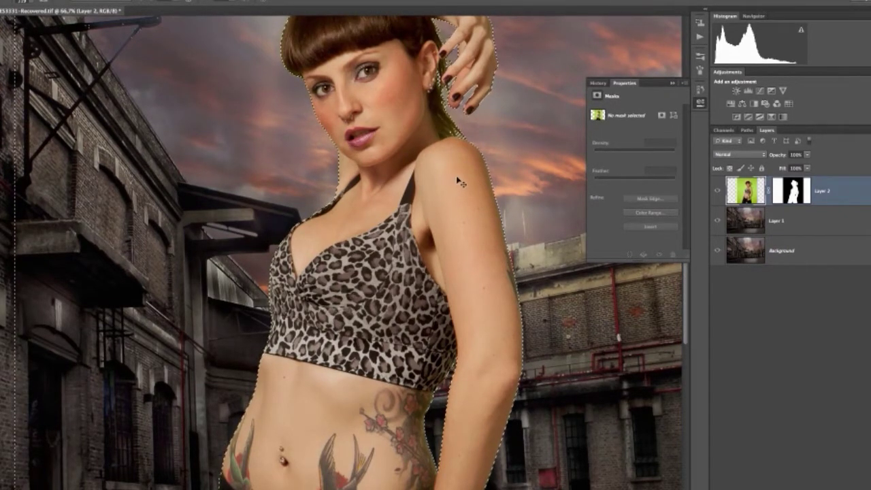
{"action": "key", "text": "ctrl+d"}
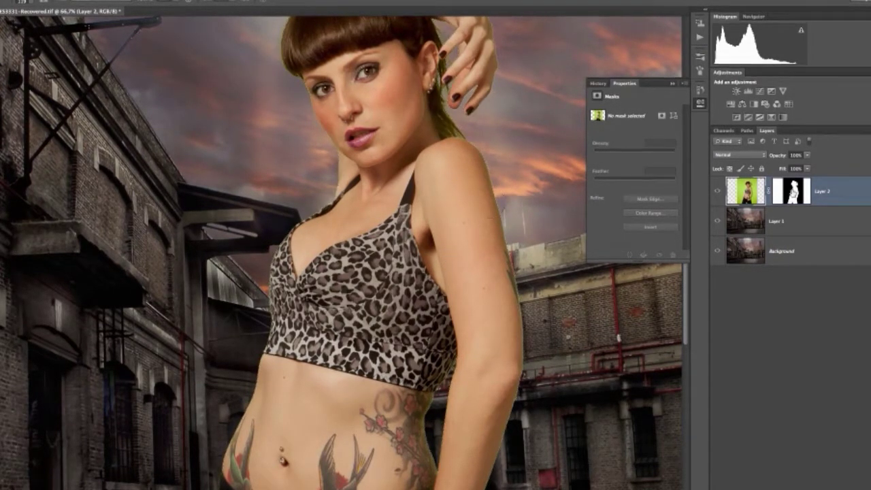
{"action": "left_click", "coordinate": [792, 192]}
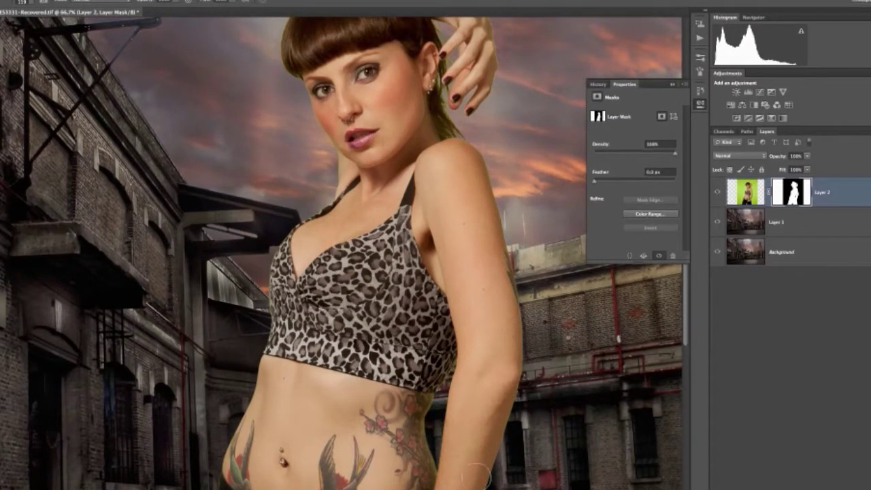
- Brush the mask edges along the model's waist, hair and raised arm
{"action": "left_click_drag", "start_coordinate": [264, 326], "coordinate": [217, 445]}
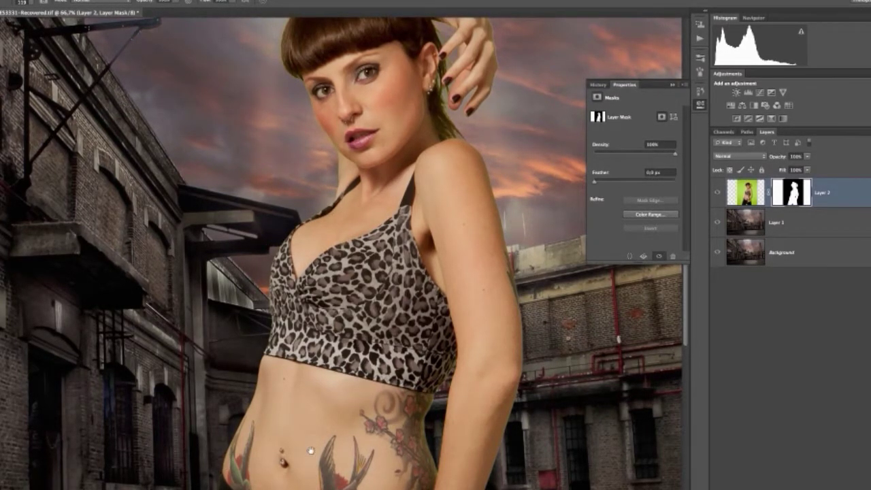
{"action": "scroll", "coordinate": [311, 450], "scroll_direction": "down", "scroll_amount": 1}
{"action": "scroll", "coordinate": [408, 286], "scroll_direction": "down", "scroll_amount": 5}
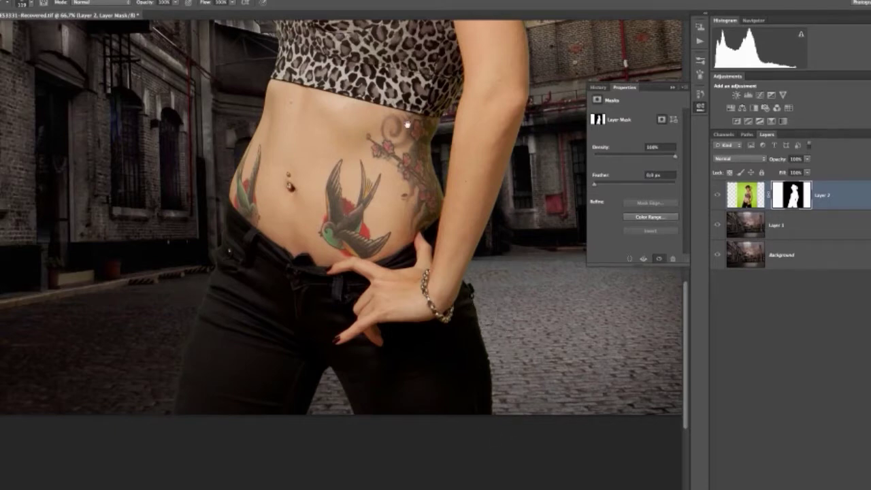
{"action": "scroll", "coordinate": [405, 126], "scroll_direction": "up", "scroll_amount": 5}
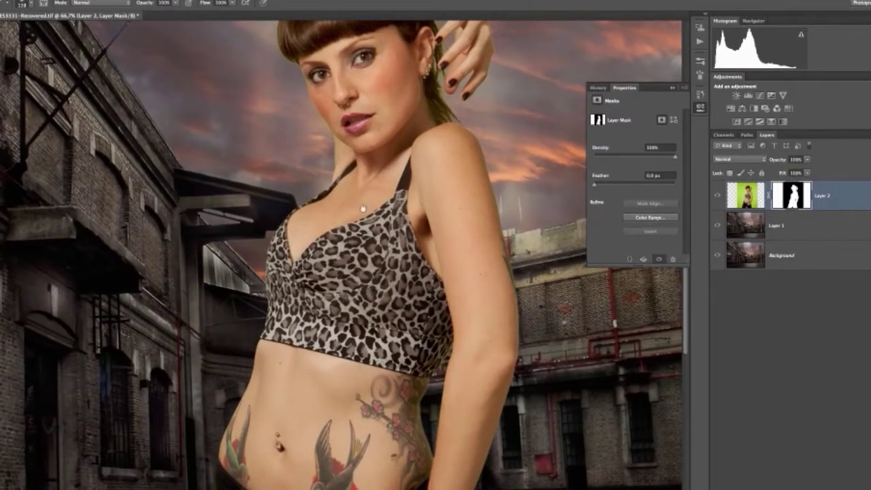
{"action": "scroll", "coordinate": [408, 163], "scroll_direction": "up", "scroll_amount": 3}
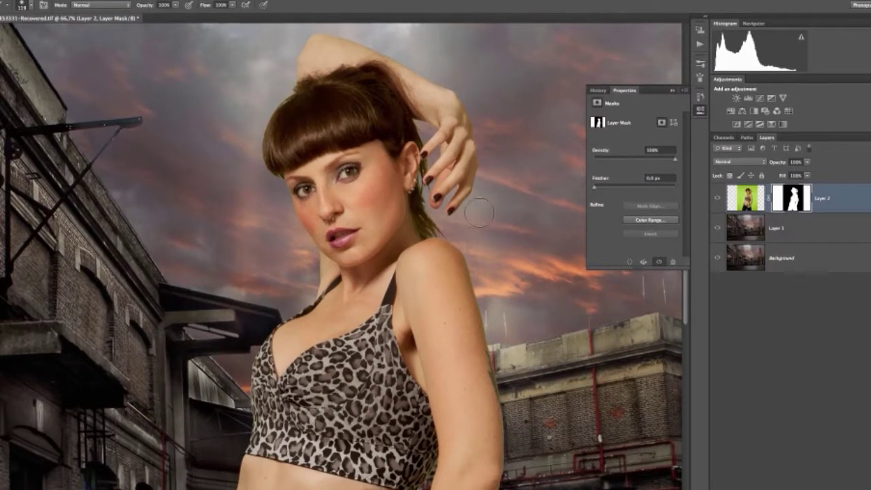
{"action": "scroll", "coordinate": [388, 209], "scroll_direction": "down", "scroll_amount": 1}
{"action": "scroll", "coordinate": [392, 200], "scroll_direction": "down", "scroll_amount": 1}
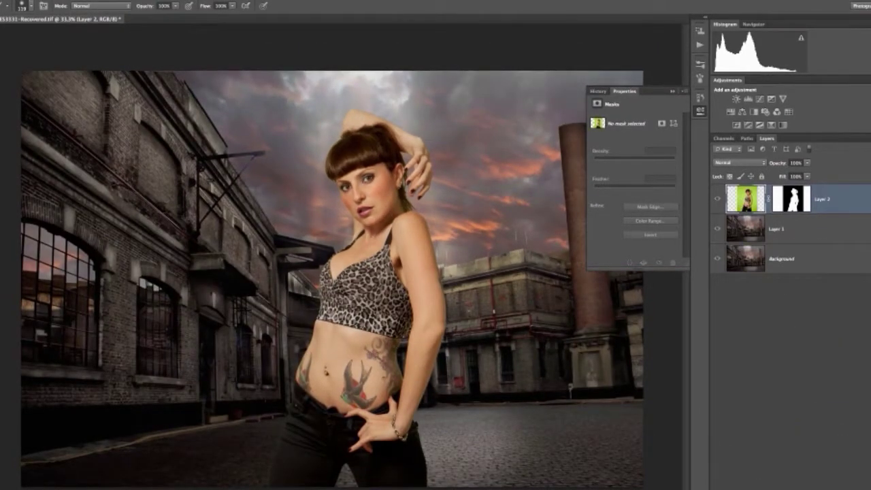
- Group Layer 2 and add a Hue/Saturation adjustment layer above the model
{"action": "key", "text": "ctrl+g"}
{"action": "left_click", "coordinate": [770, 211]}
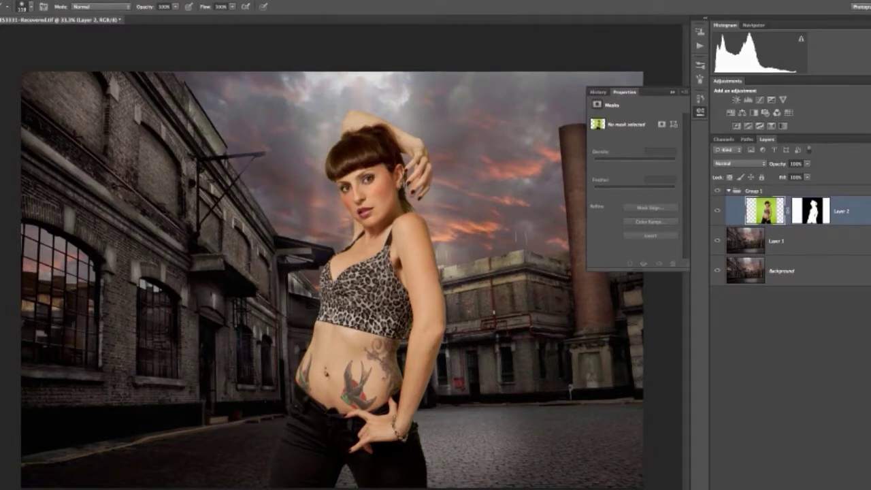
{"action": "left_click", "coordinate": [836, 487]}
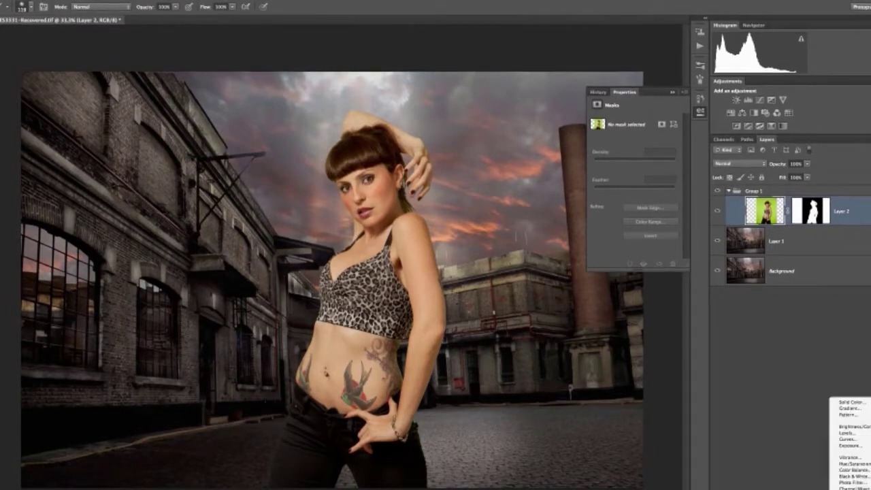
{"action": "left_click", "coordinate": [841, 464]}
- Lower master saturation to -20 and cut the Reds saturation to -29
{"action": "left_click_drag", "start_coordinate": [634, 177], "coordinate": [623, 175]}
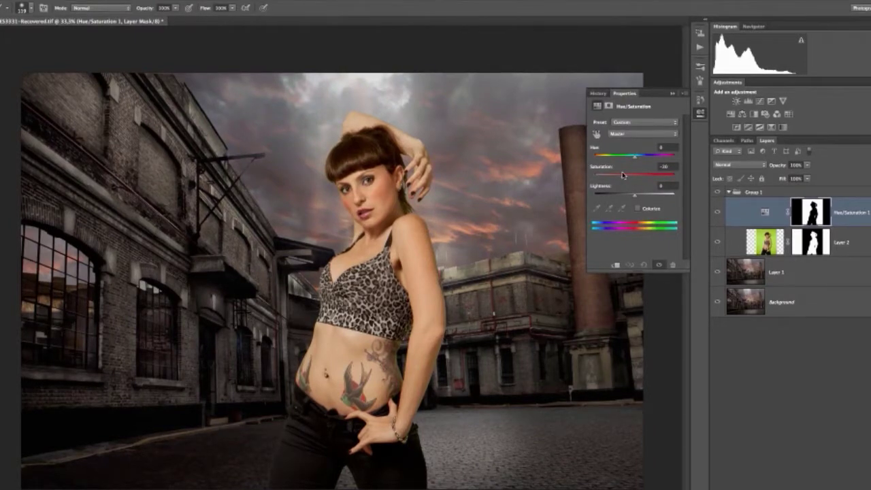
{"action": "left_click", "coordinate": [619, 134]}
{"action": "left_click", "coordinate": [623, 142]}
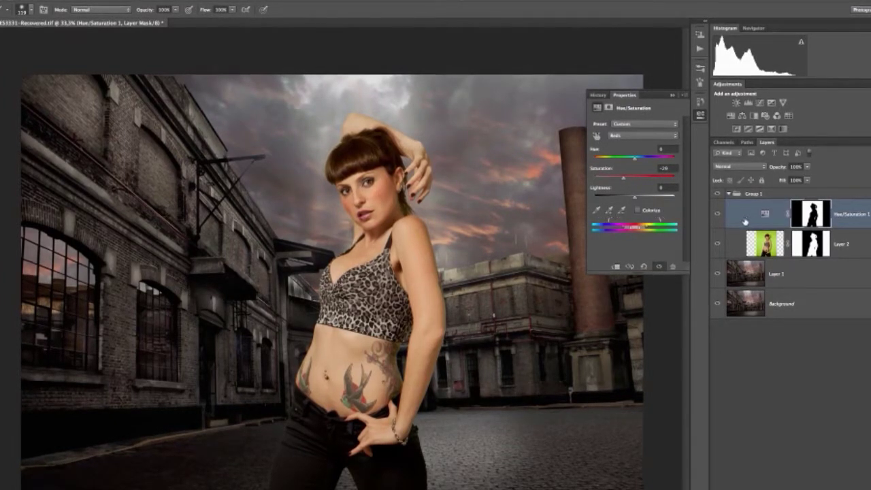
{"action": "left_click", "coordinate": [738, 195]}
{"action": "left_click", "coordinate": [727, 166]}
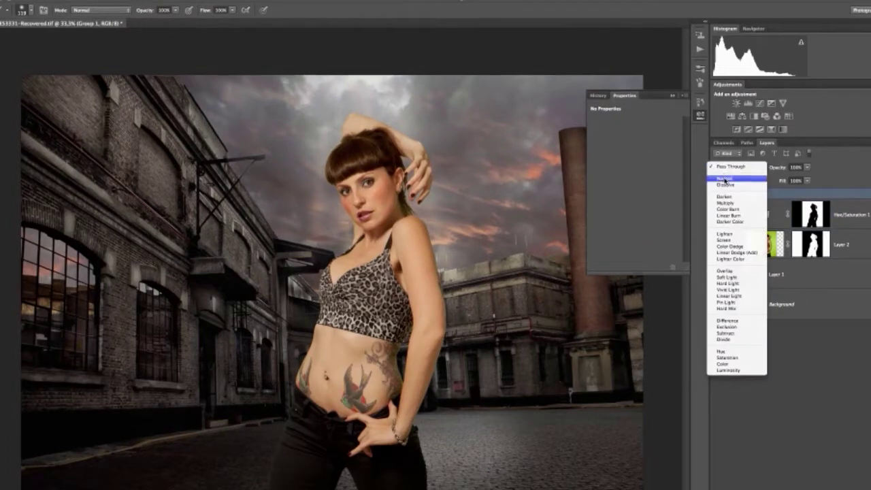
- Set Group 1 to Normal, fill the Hue/Saturation mask white, and use Master -27, Reds -10
{"action": "left_click", "coordinate": [726, 180]}
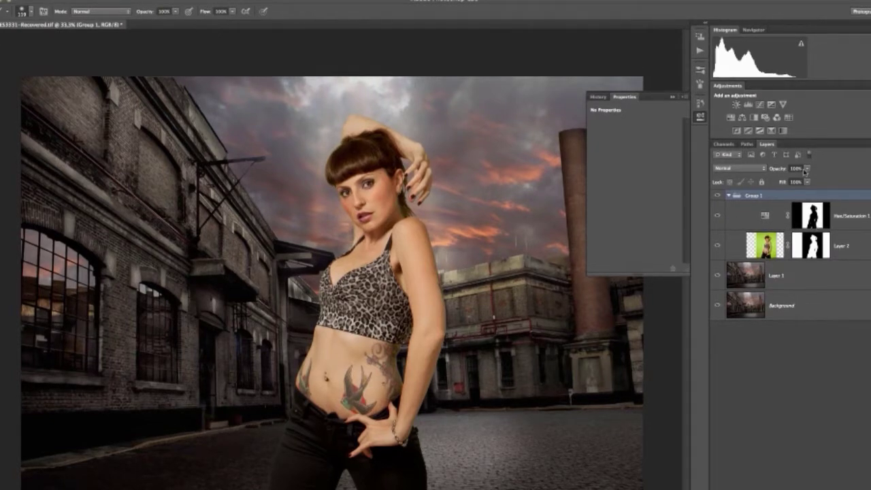
{"action": "left_click", "coordinate": [803, 217]}
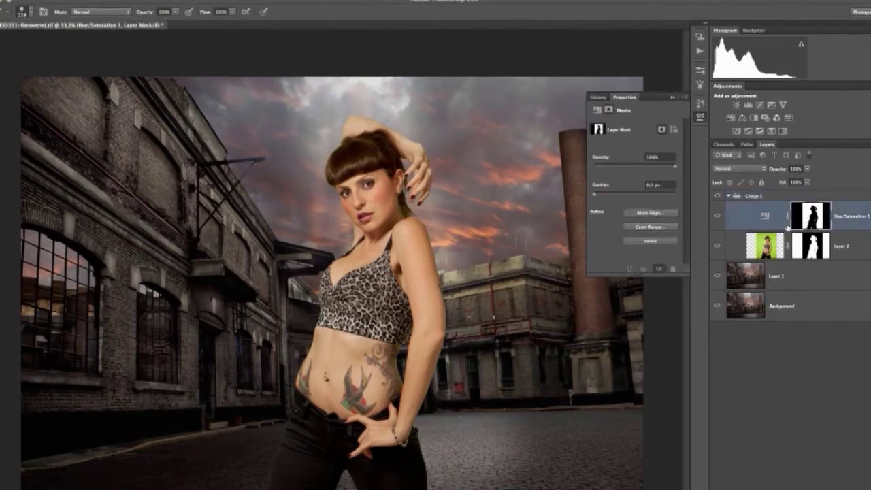
{"action": "key", "text": "alt+BackSpace"}
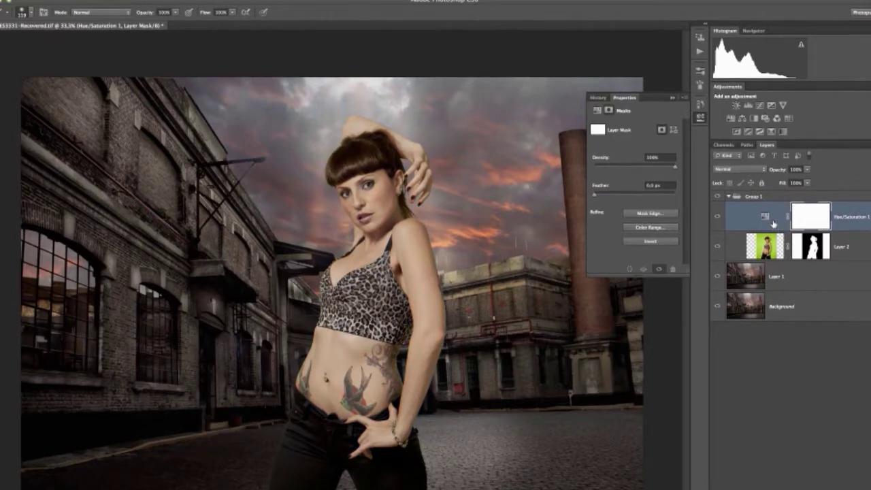
{"action": "left_click", "coordinate": [762, 217]}
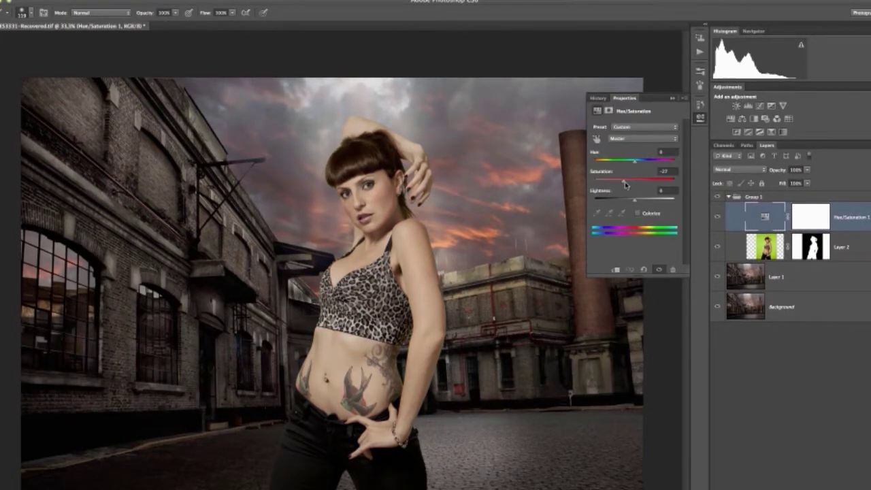
{"action": "left_click", "coordinate": [622, 139]}
{"action": "left_click", "coordinate": [622, 147]}
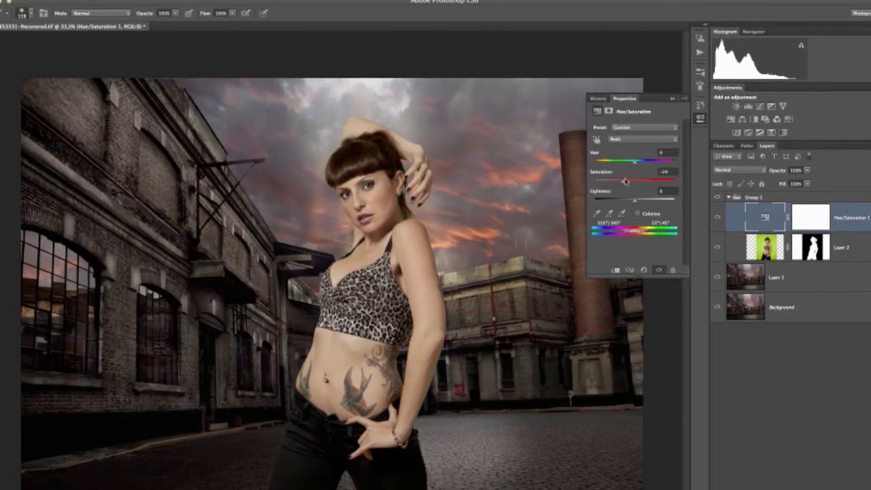
{"action": "left_click", "coordinate": [775, 252]}
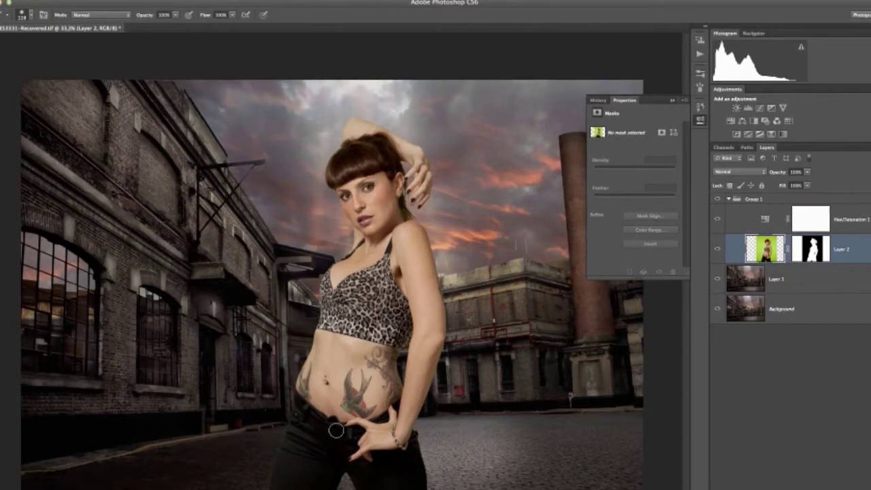
- Draw an elliptical selection around the model and feather it by 300 pixels
{"action": "key", "text": "m"}
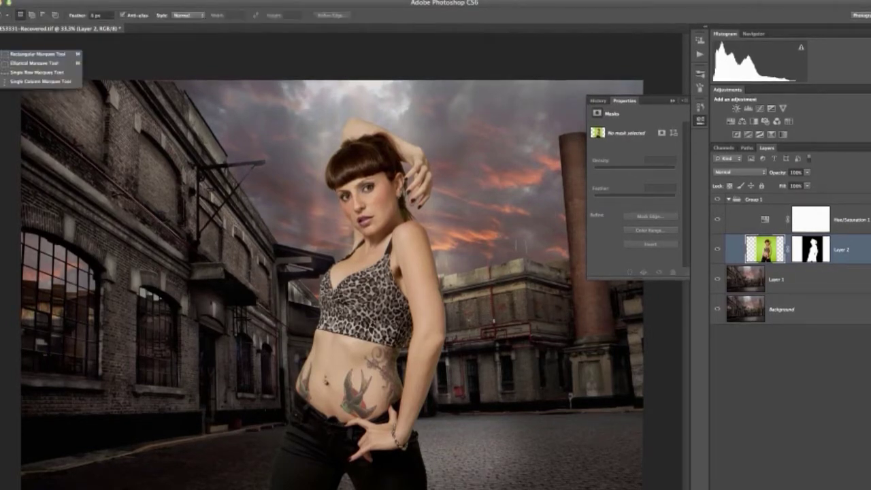
{"action": "left_click_drag", "start_coordinate": [211, 92], "coordinate": [495, 424]}
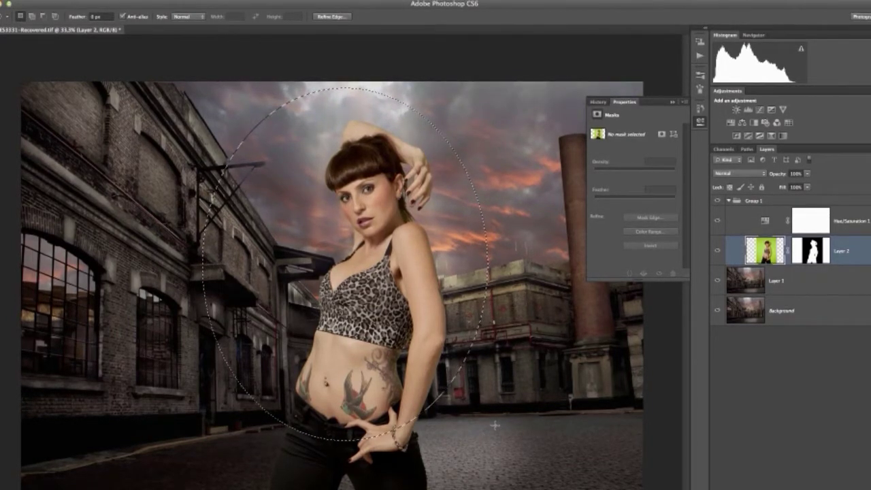
{"action": "key", "text": "shift+F6"}
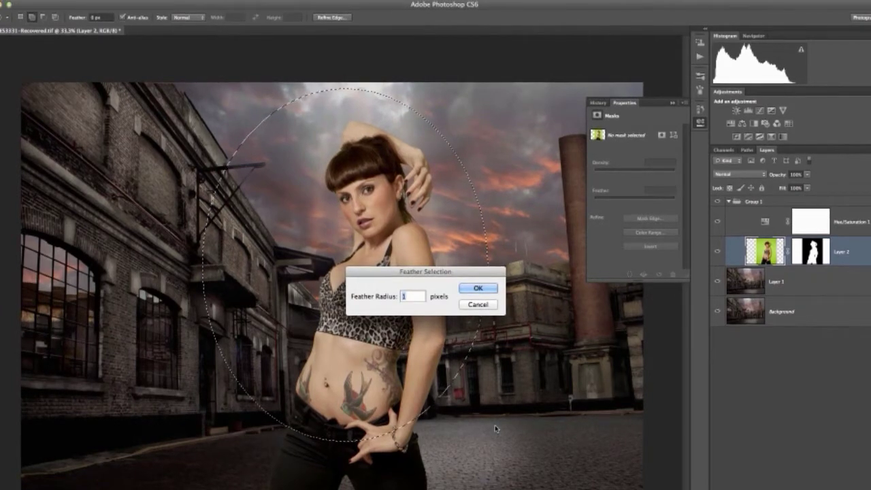
{"action": "type", "text": "300"}
{"action": "key", "text": "Return"}
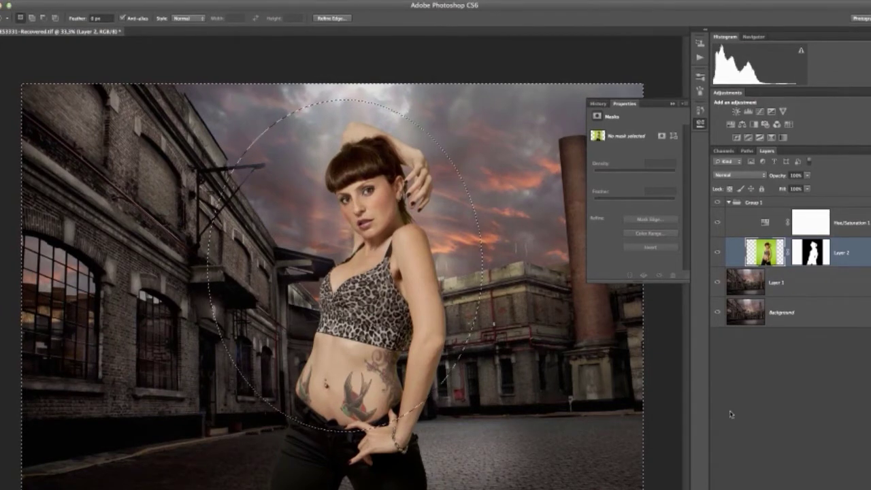
{"action": "left_click", "coordinate": [842, 471]}
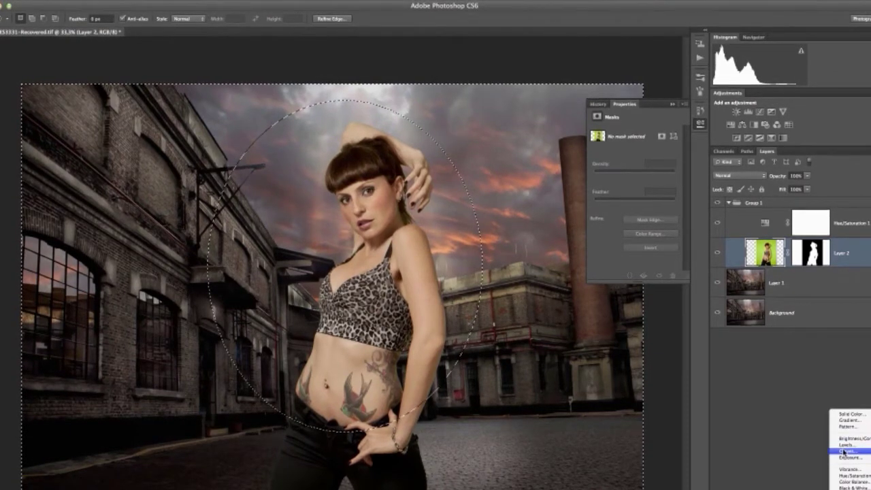
- Add a Curves adjustment on the feathered oval and pull its midtones down to darken
{"action": "left_click", "coordinate": [844, 453]}
{"action": "left_click_drag", "start_coordinate": [646, 183], "coordinate": [653, 191]}
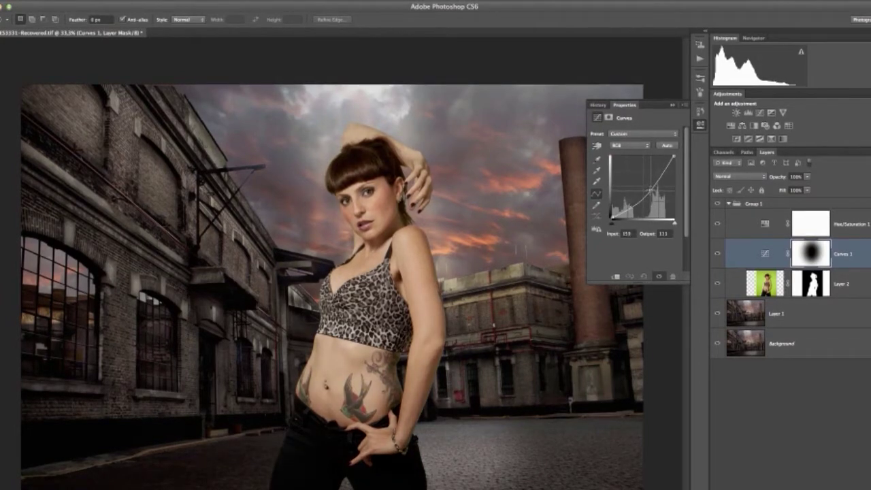
{"action": "left_click_drag", "start_coordinate": [652, 188], "coordinate": [654, 195]}
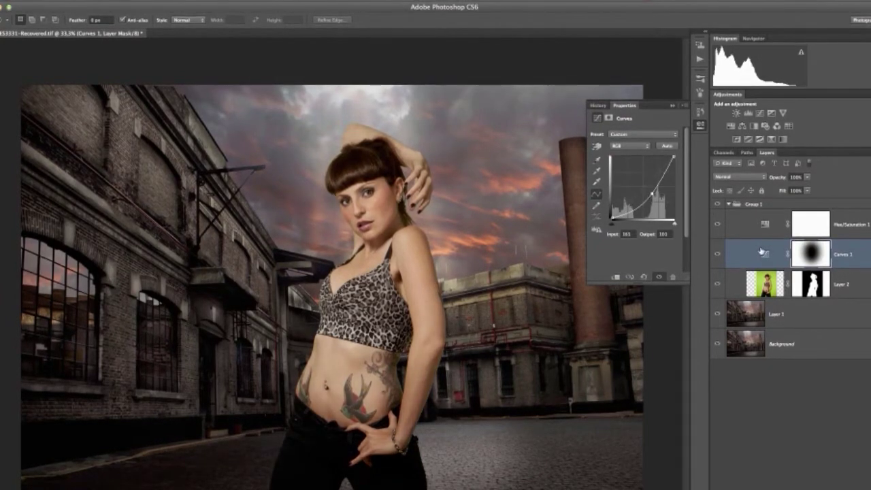
- Unlink the Curves mask and shift the oval slightly upward
{"action": "left_click", "coordinate": [801, 256]}
{"action": "key", "text": "v"}
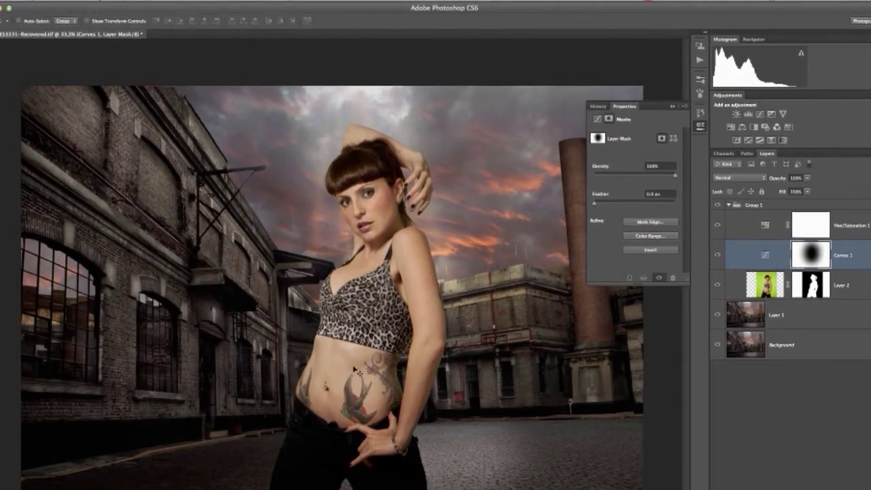
{"action": "left_click_drag", "start_coordinate": [353, 369], "coordinate": [353, 354]}
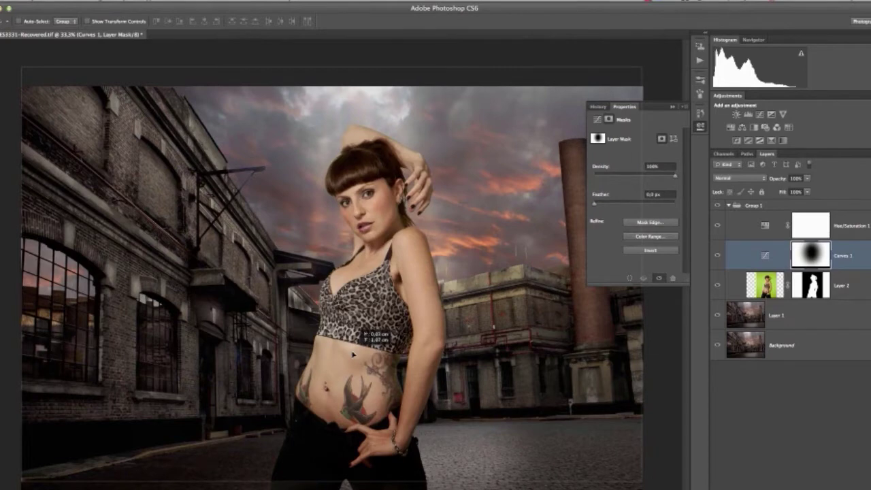
{"action": "key", "text": "ctrl+t"}
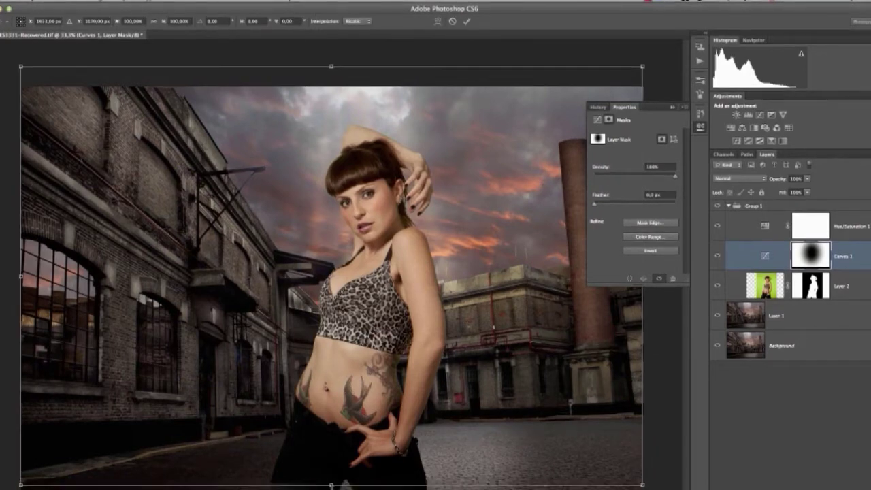
{"action": "key", "text": "Return"}
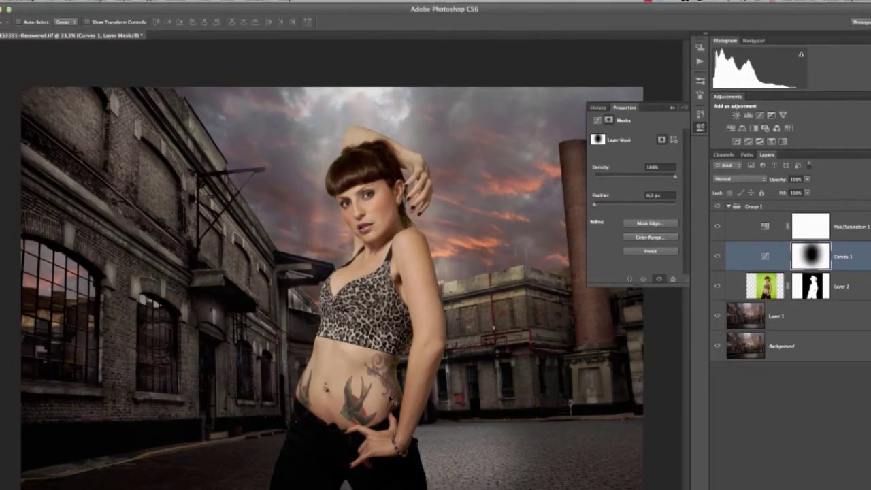